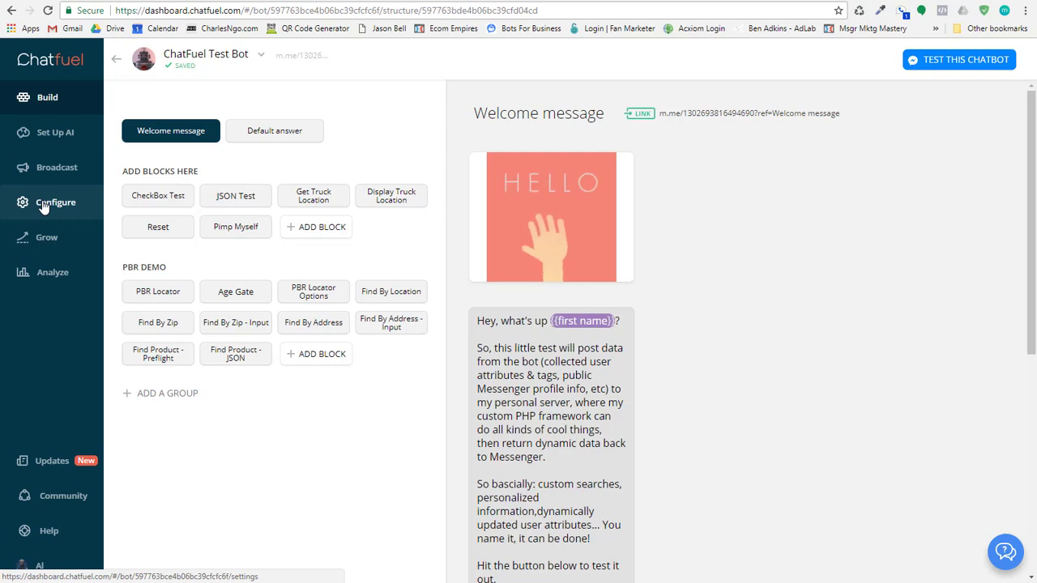
- Review the bot's whitelisted domains app.clickfunnels.com and braintrustinteractive.com in its configuration
click(45, 204)
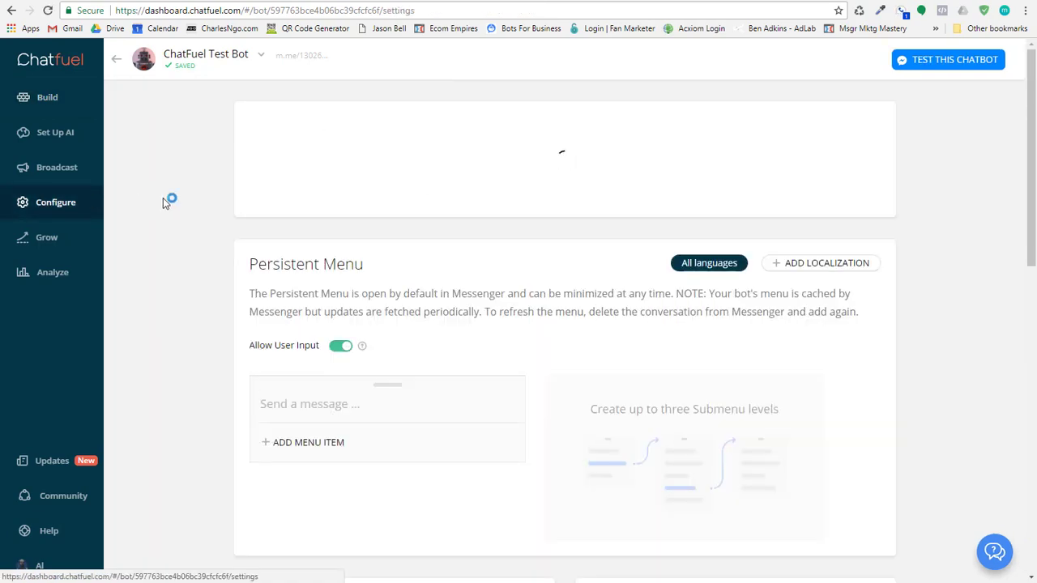
scroll(174, 201, down, 10)
scroll(179, 198, down, 3)
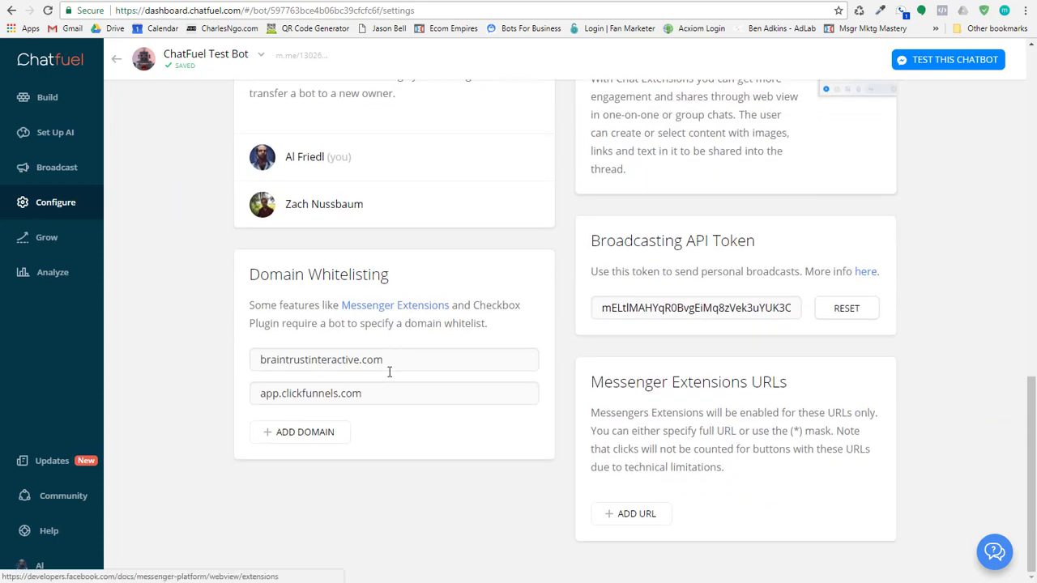
click(380, 395)
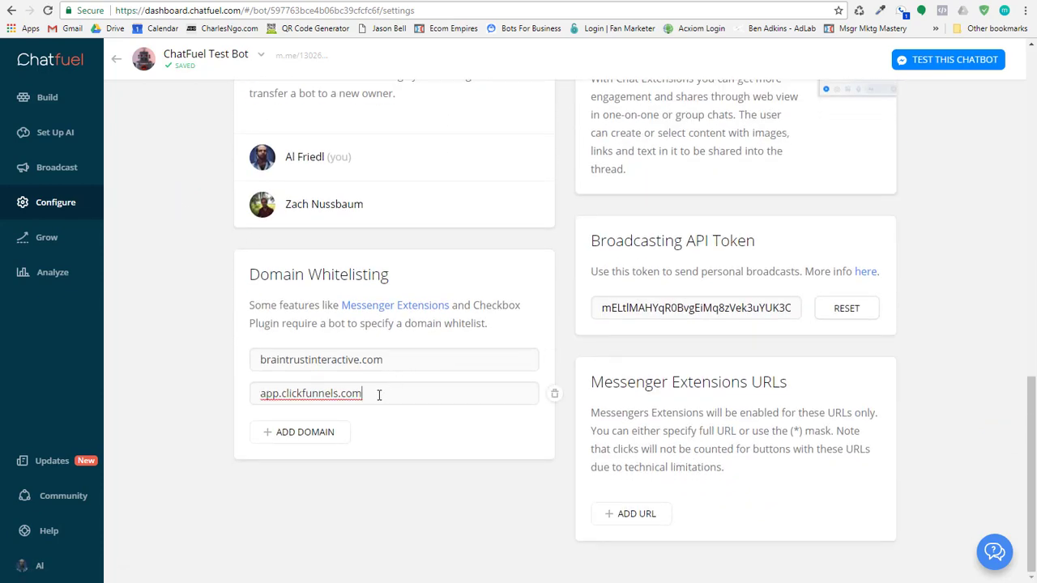
click(410, 356)
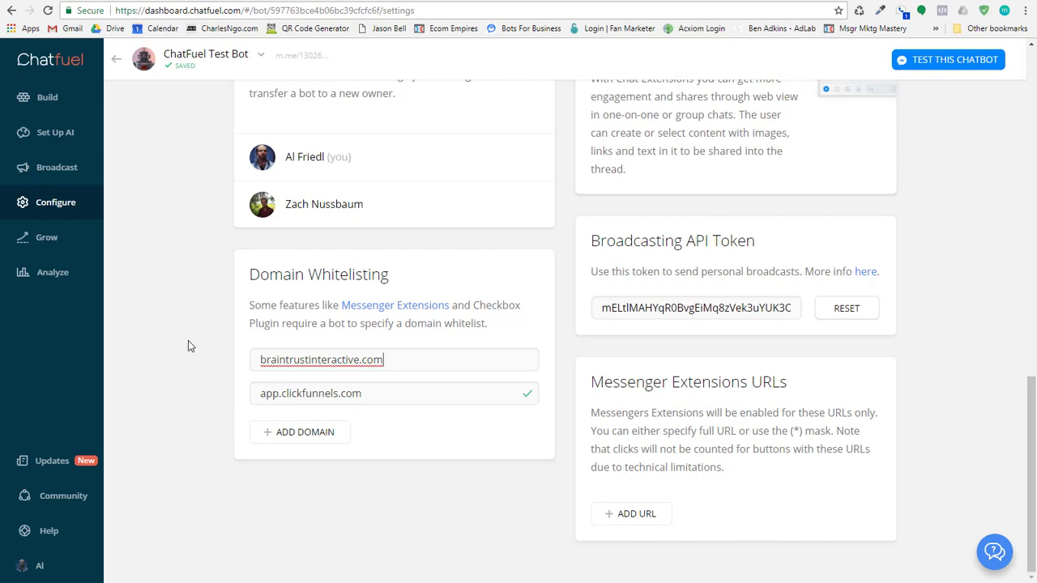
scroll(188, 340, up, 15)
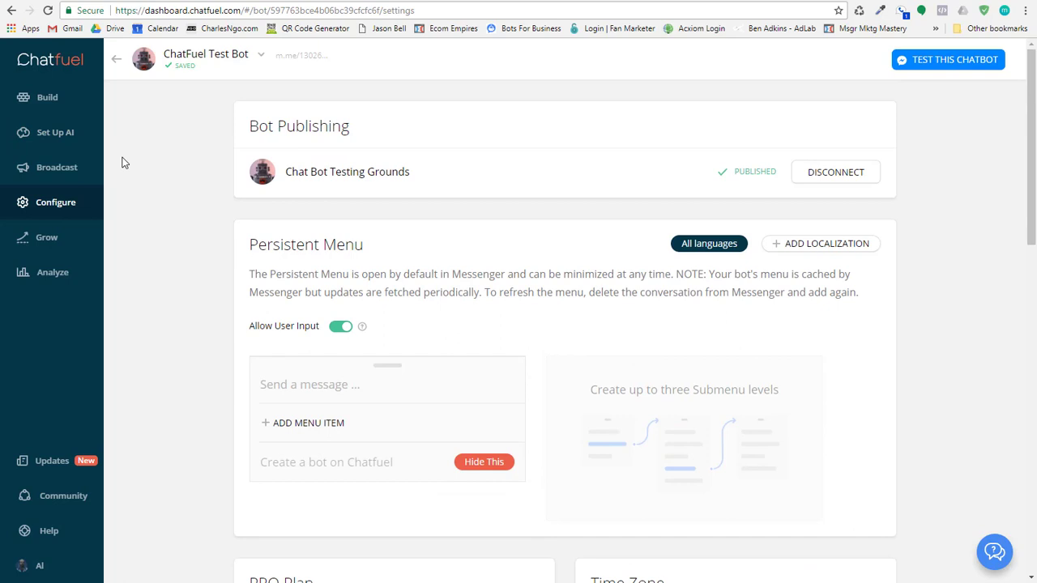
- Open the CheckBox Test block and look through its GIF, typing delay and greeting cards
click(43, 100)
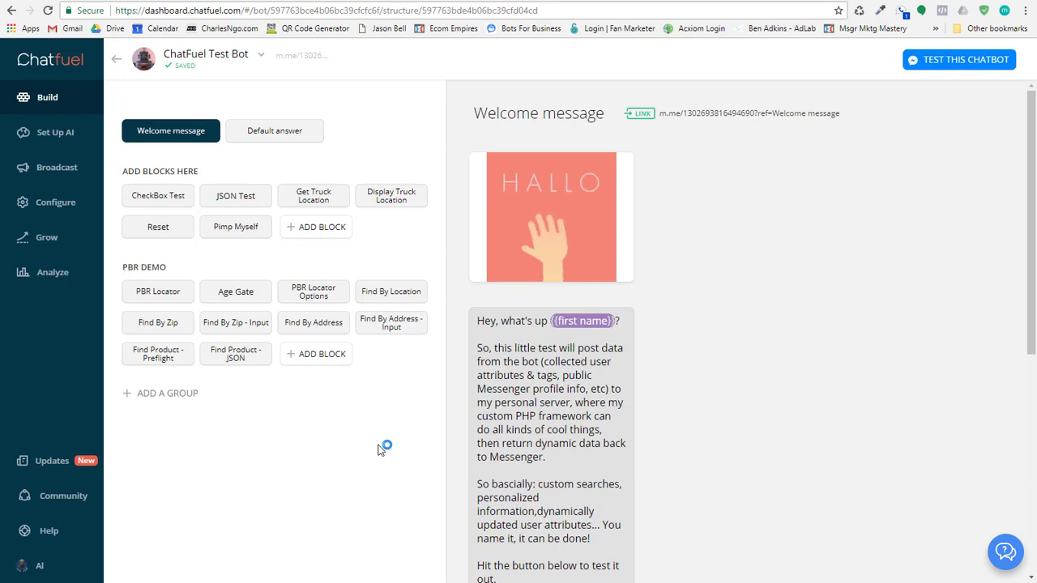
click(134, 196)
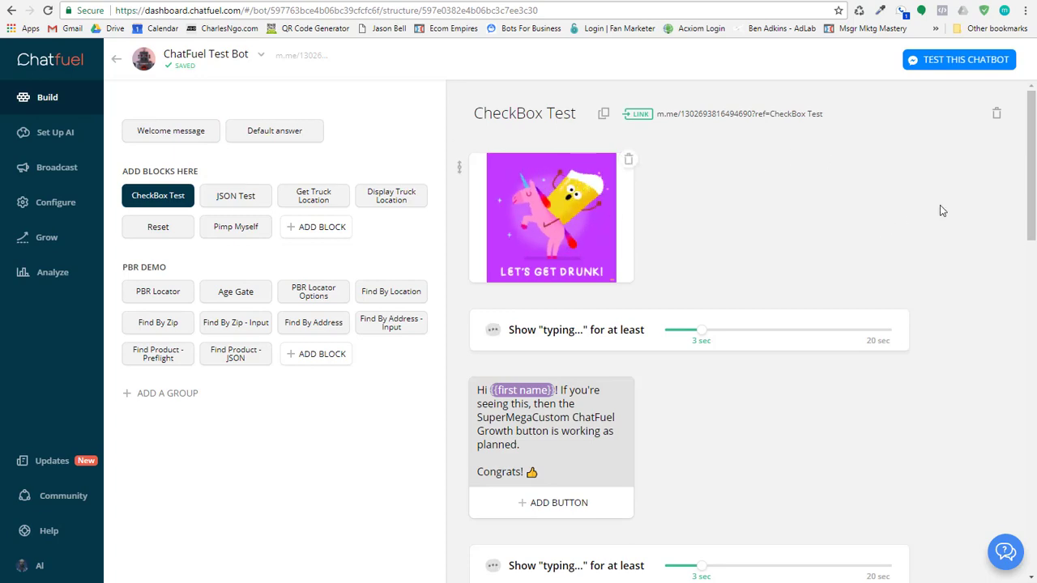
scroll(940, 205, down, 6)
scroll(945, 219, down, 7)
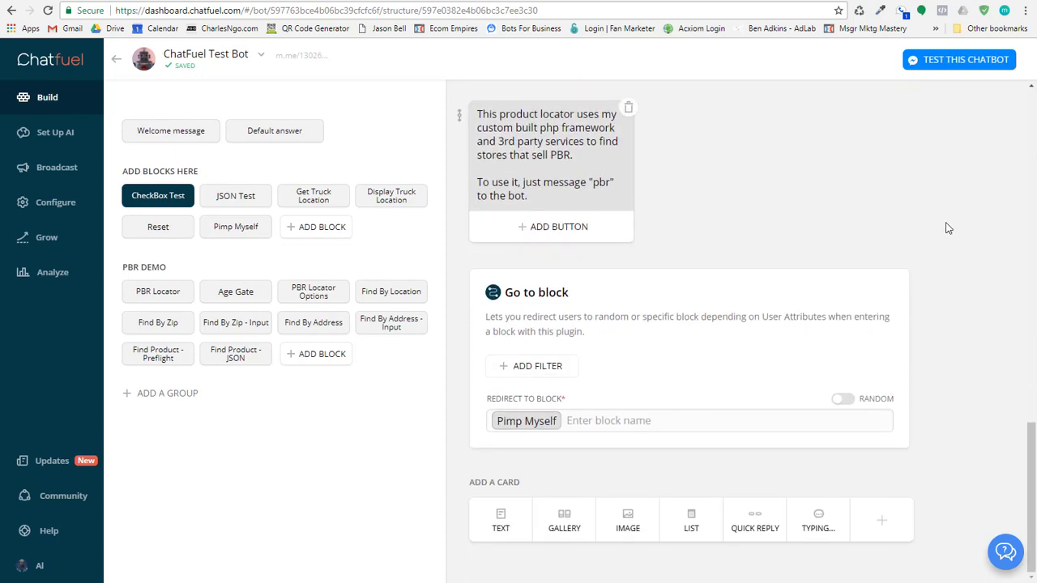
scroll(949, 239, up, 10)
scroll(948, 243, up, 4)
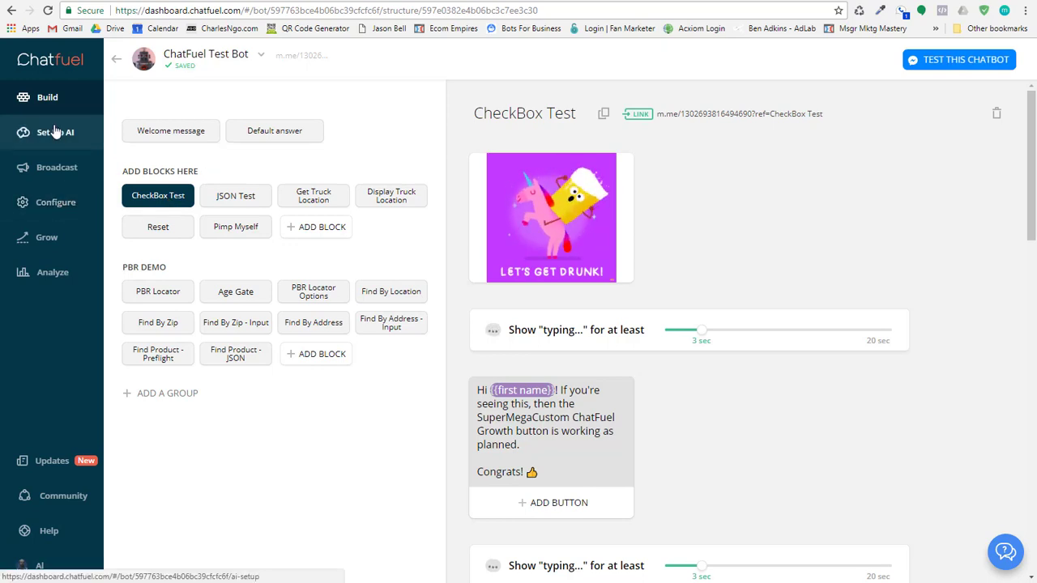
- Open the Checkbox Plugin generator under Grow and enter braintrustinteractive.com as the domain
click(45, 244)
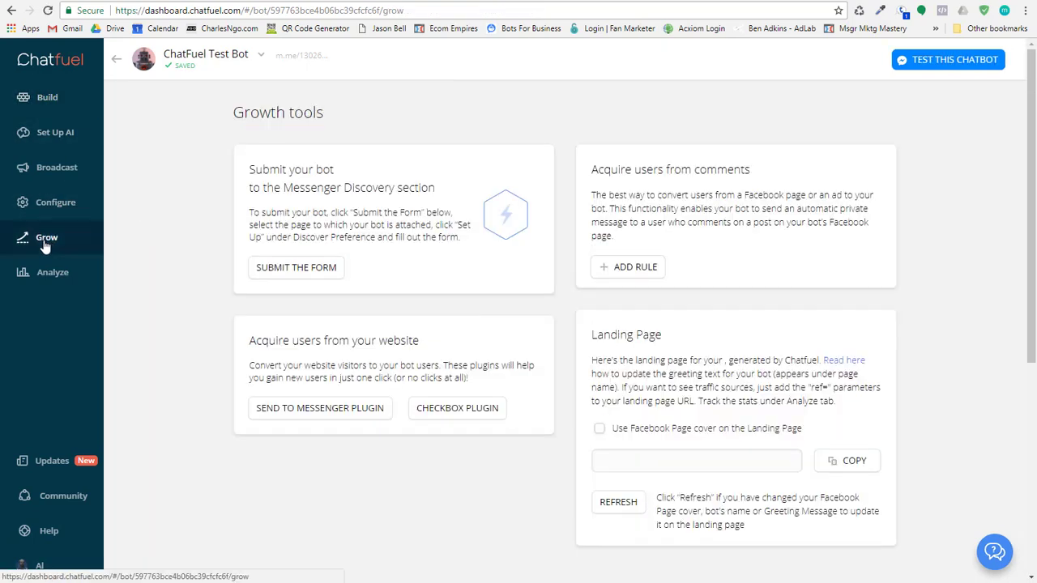
click(481, 414)
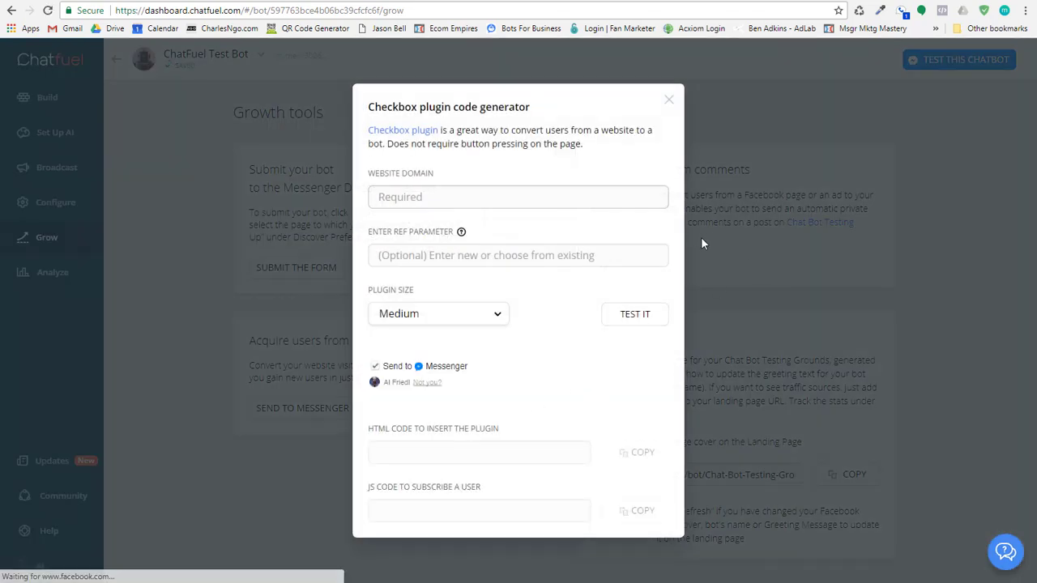
click(548, 190)
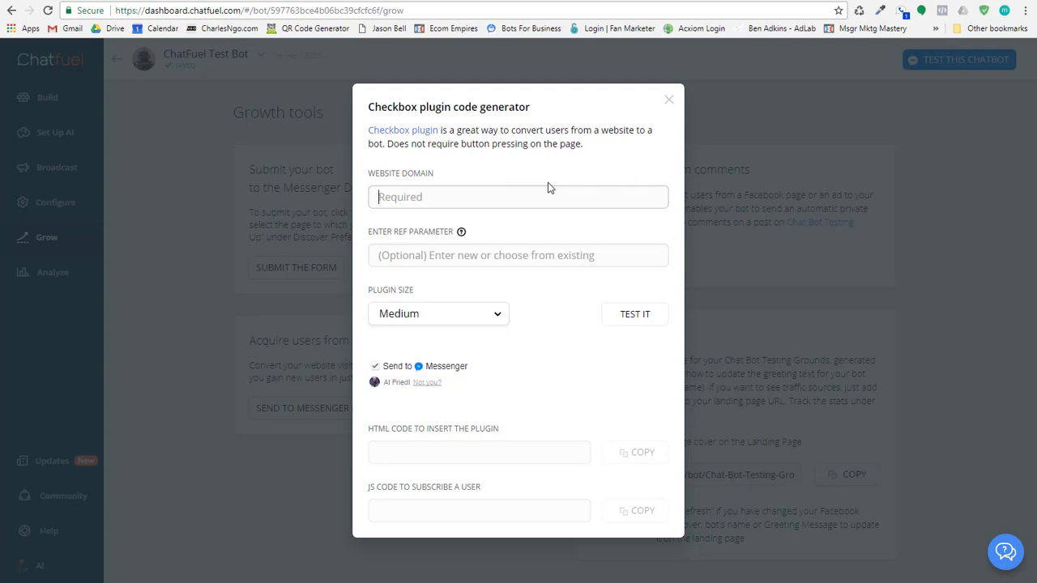
text(braintrustinteractive.com)
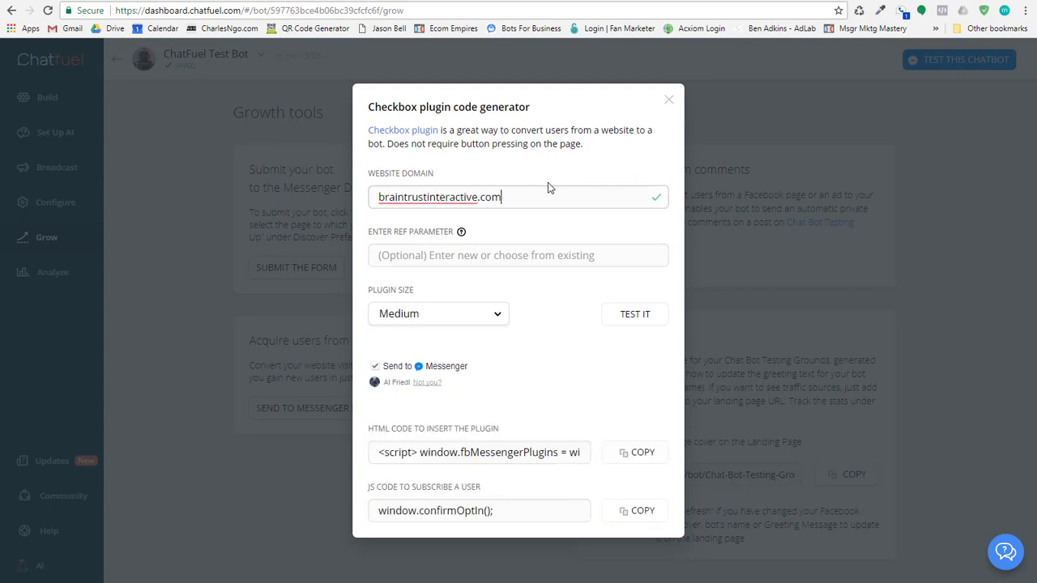
key(Tab)
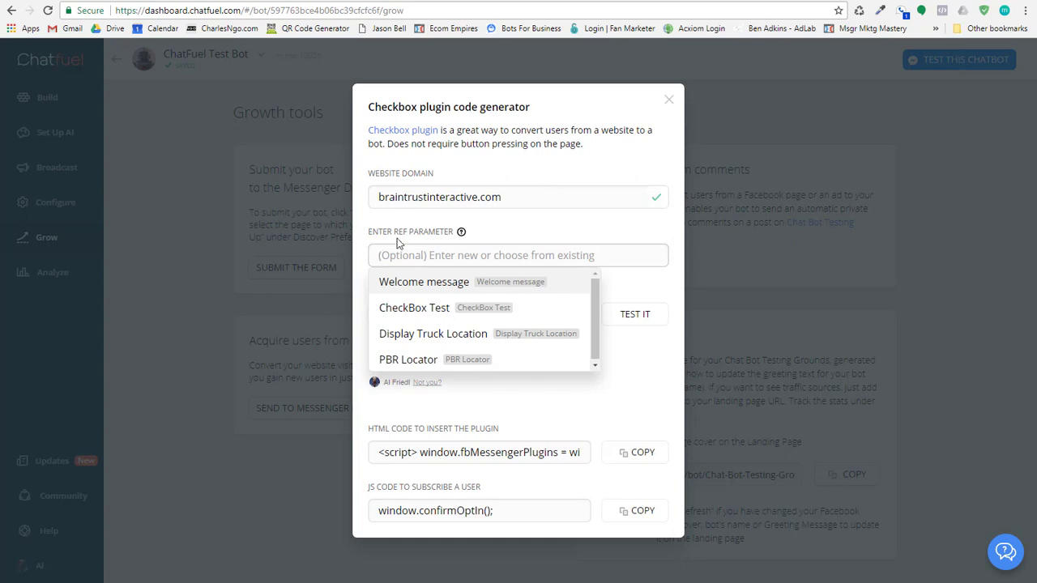
- Set ref to CheckBox Test and plugin size to Large, then copy the HTML code
click(432, 313)
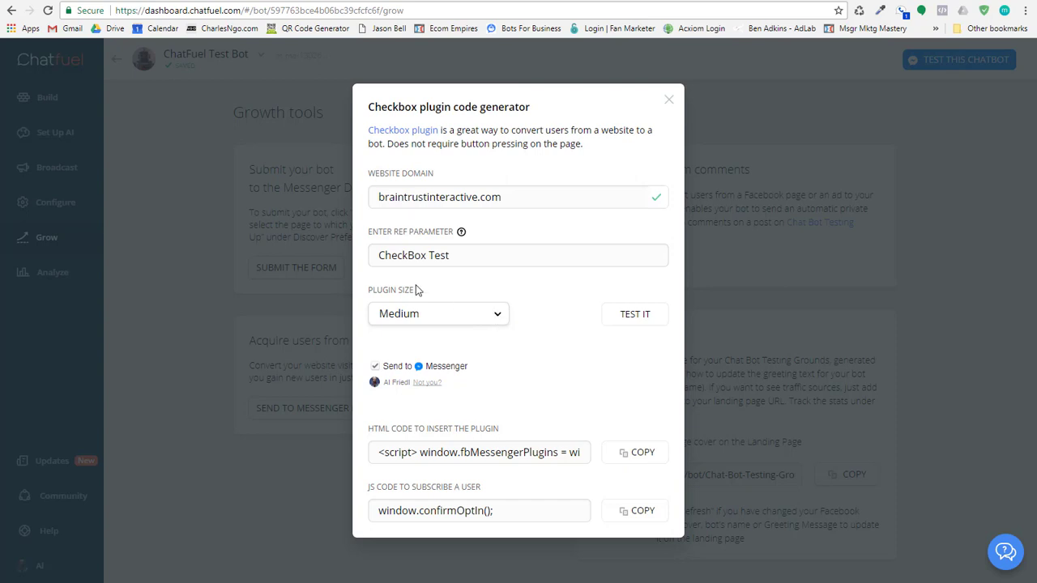
click(375, 314)
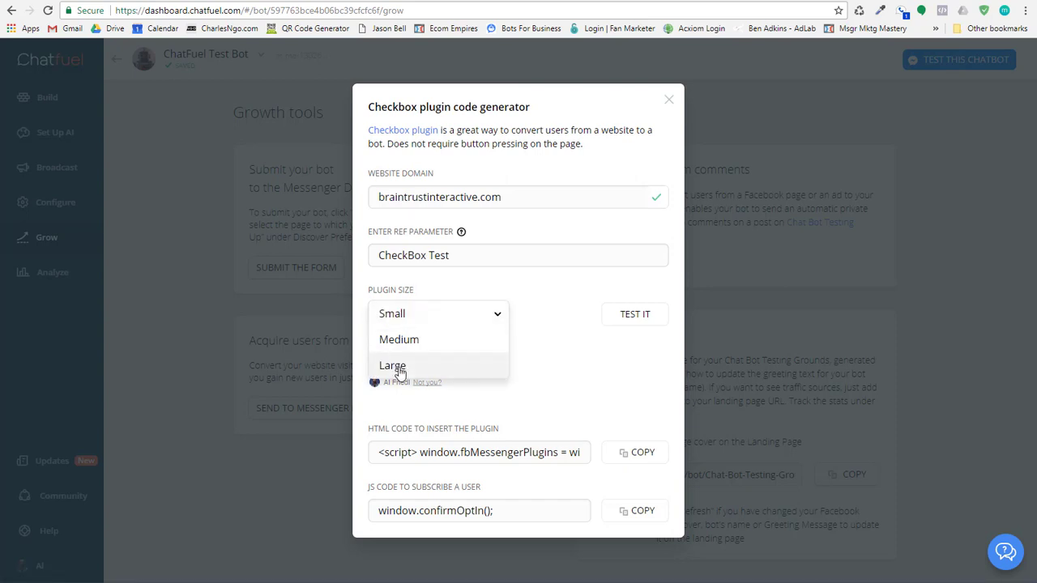
click(382, 365)
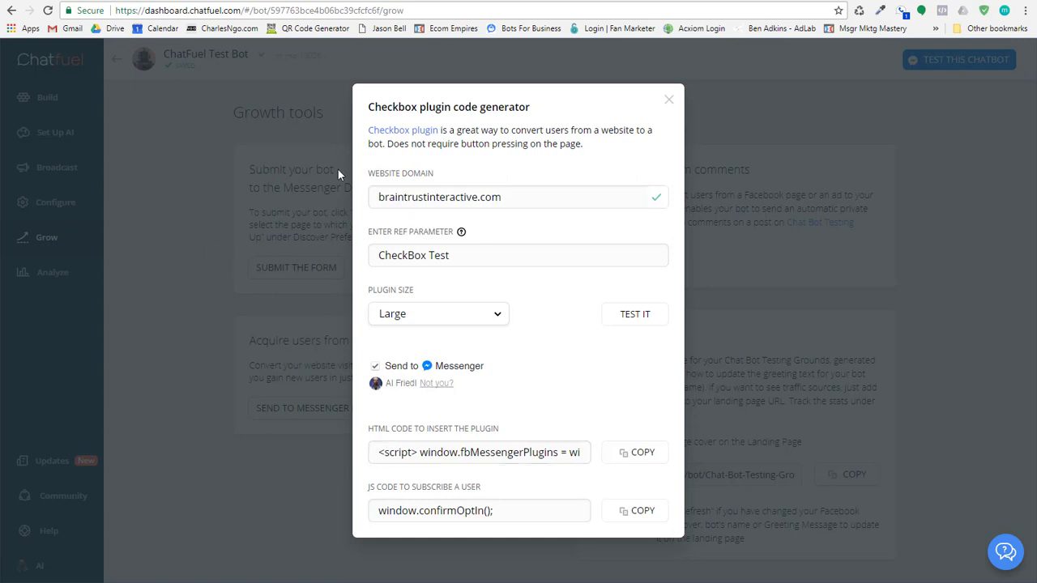
click(642, 458)
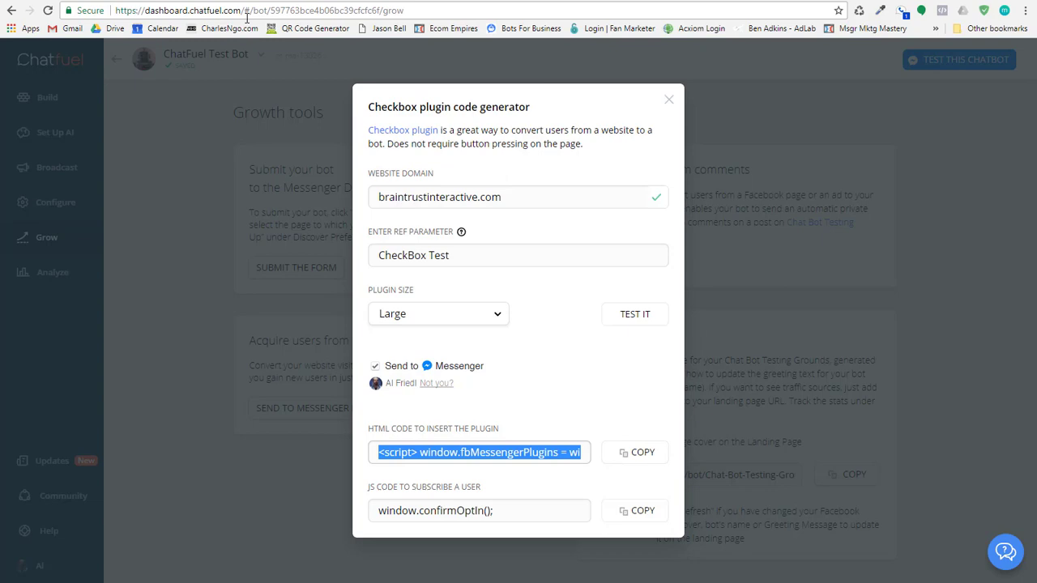
- Paste the copied Chatfuel checkbox code into the BrainTrust generator's code box to preview the button
key(ctrl+Tab)
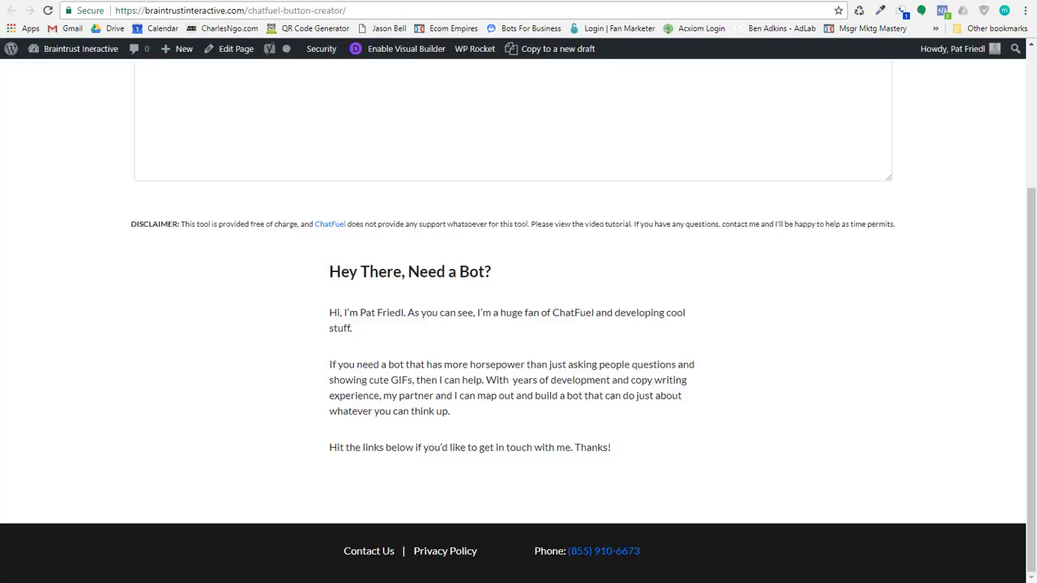
scroll(327, 98, up, 3)
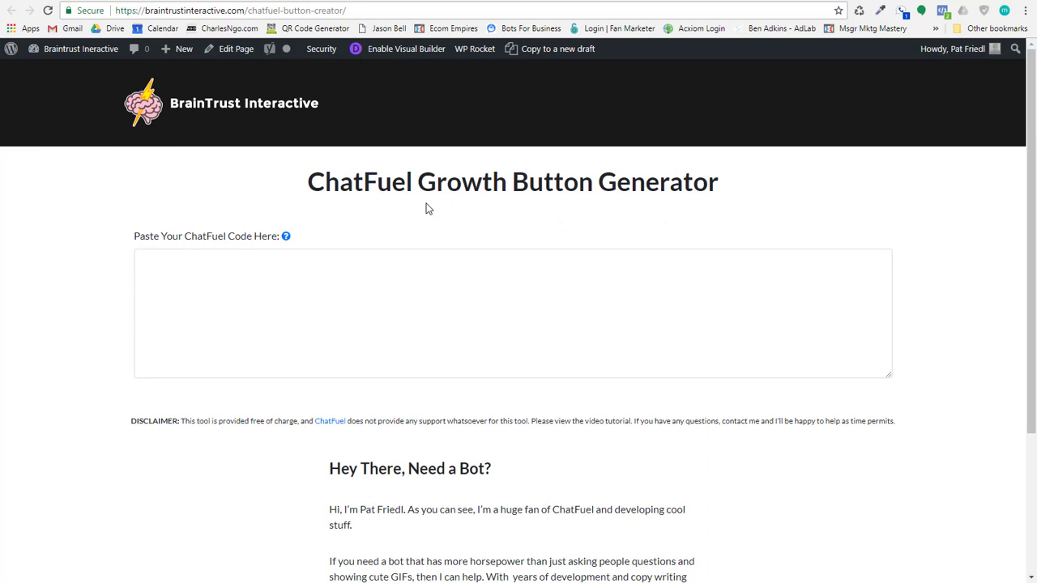
right_click(378, 299)
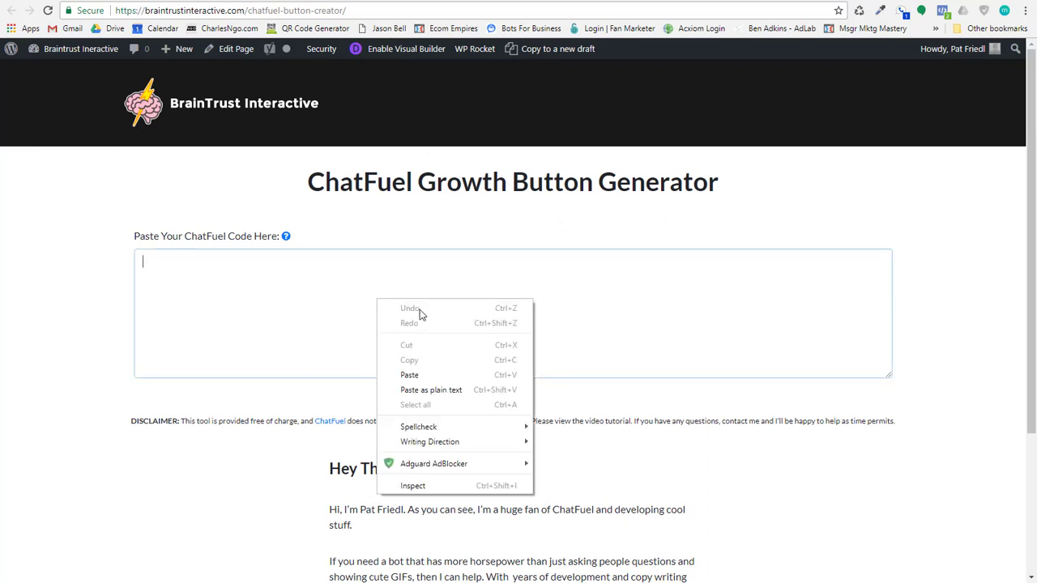
click(427, 376)
scroll(948, 285, down, 2)
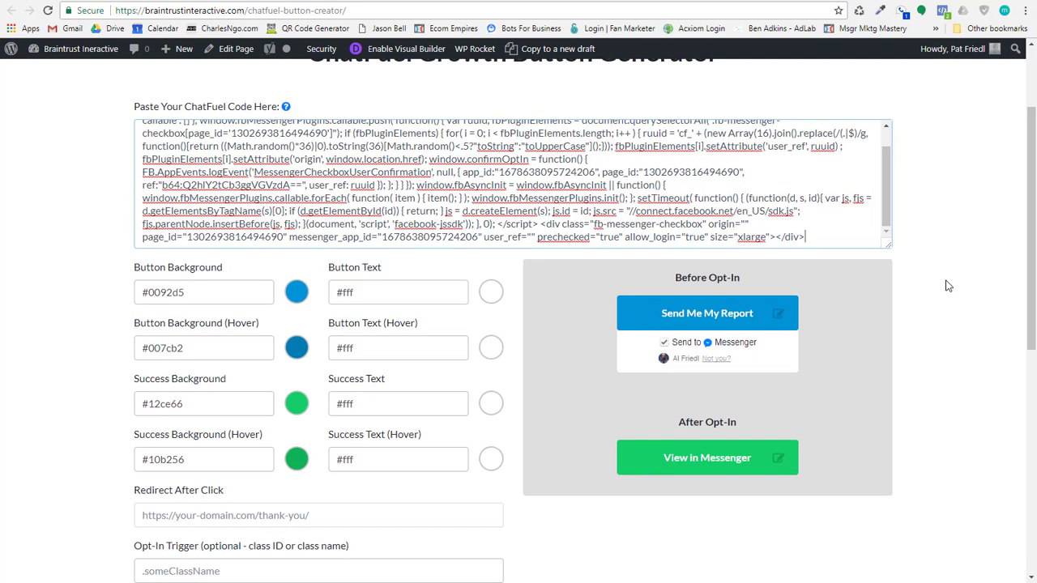
scroll(948, 287, down, 2)
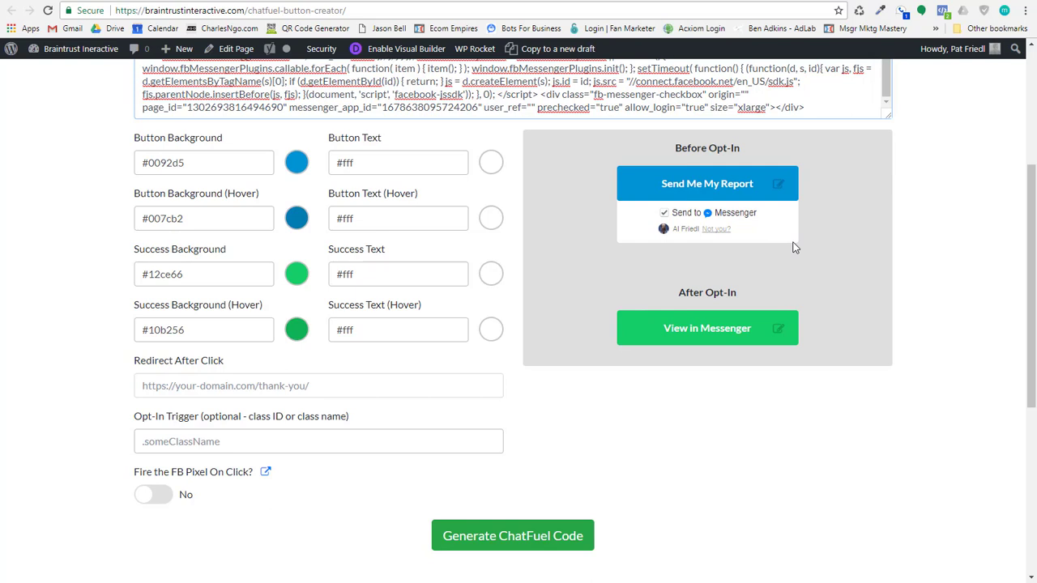
- Replace the preview button label 'Send Me My Report' with 'Claim My FREE Report Now'
click(778, 184)
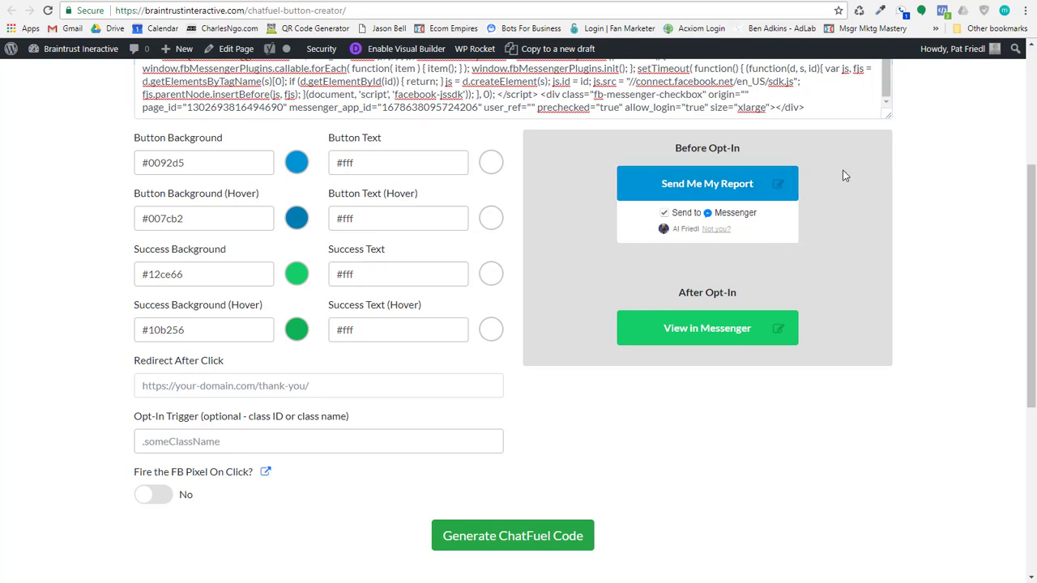
key(ctrl+a)
key(BackSpace)
text(Claim My FR)
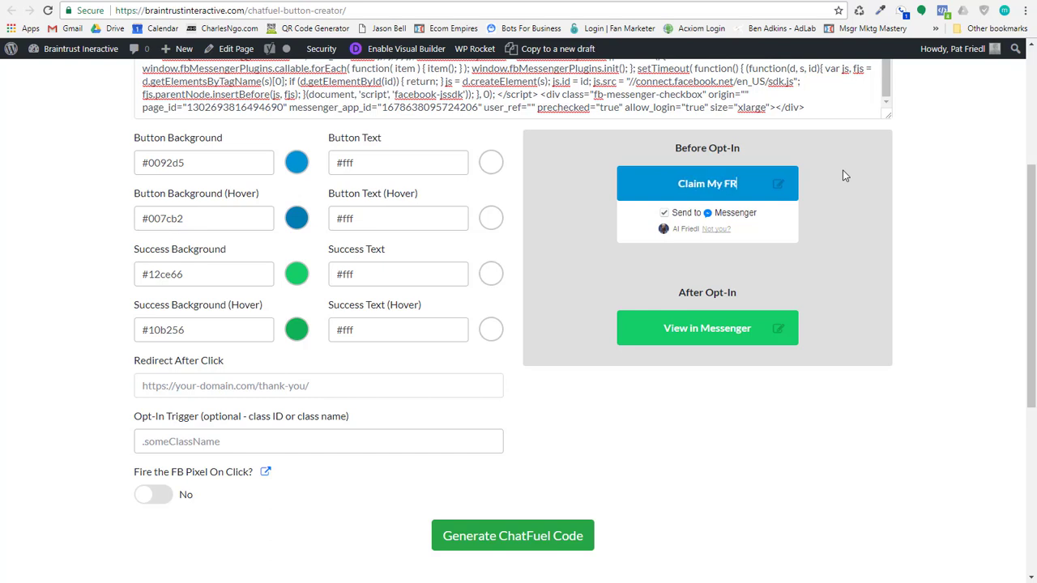
text(EE Report Now)
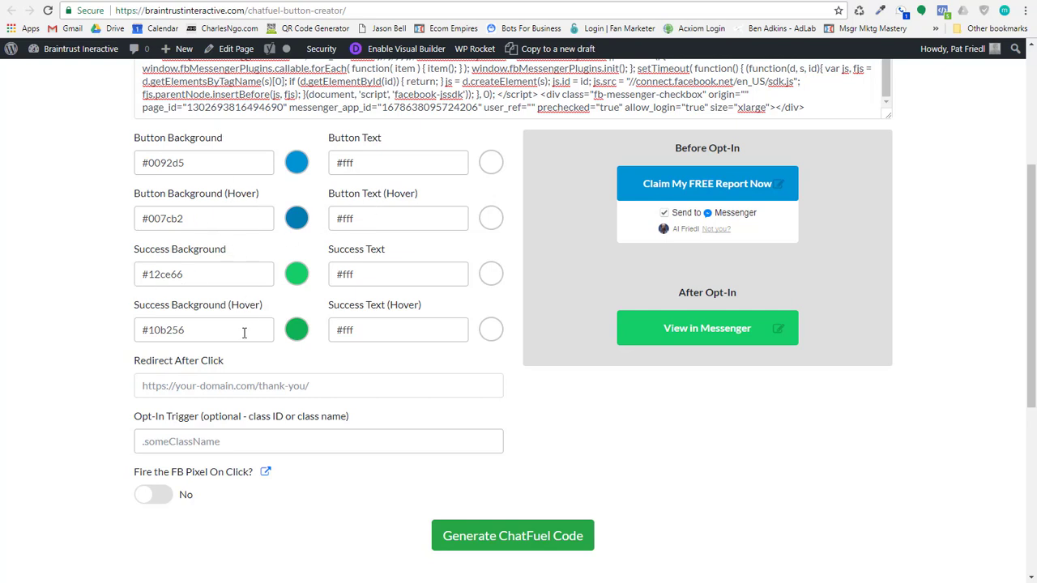
click(412, 164)
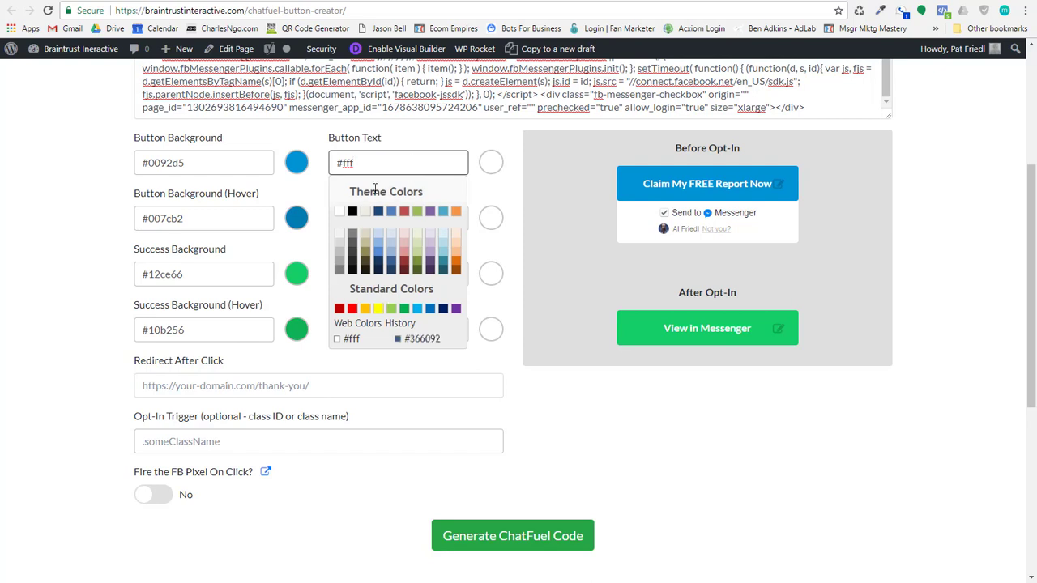
click(350, 324)
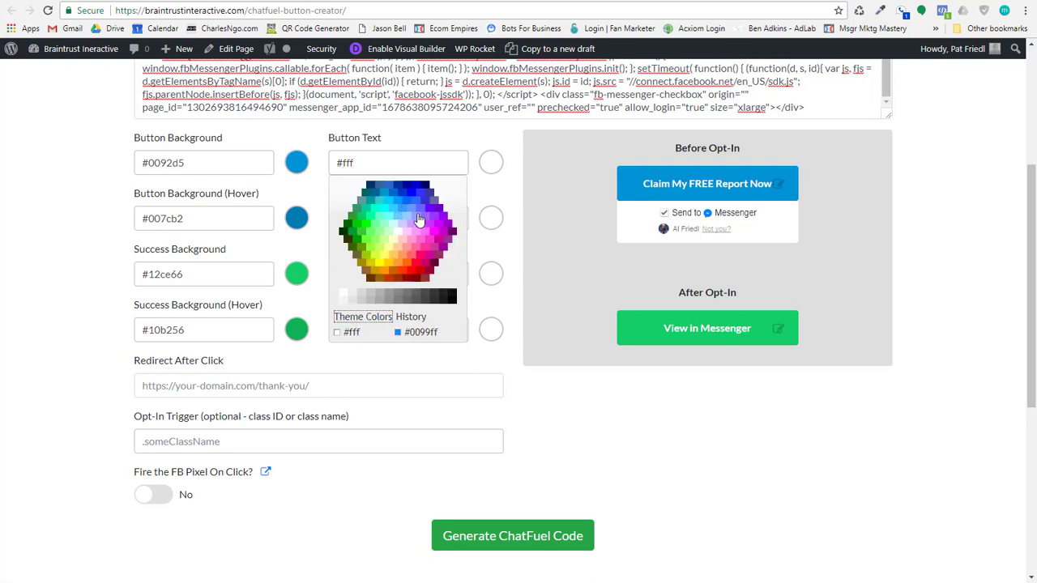
click(364, 317)
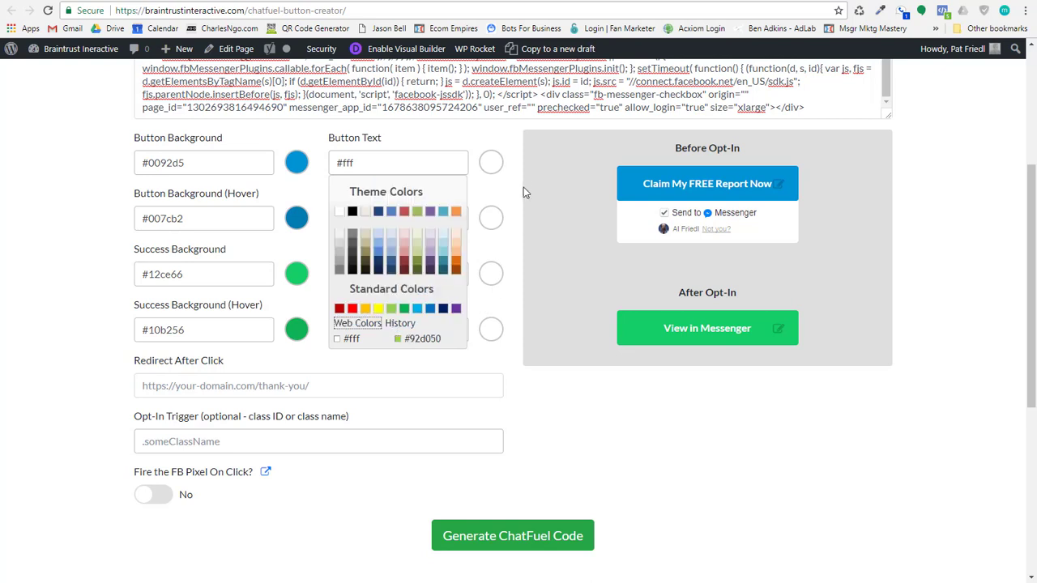
click(86, 149)
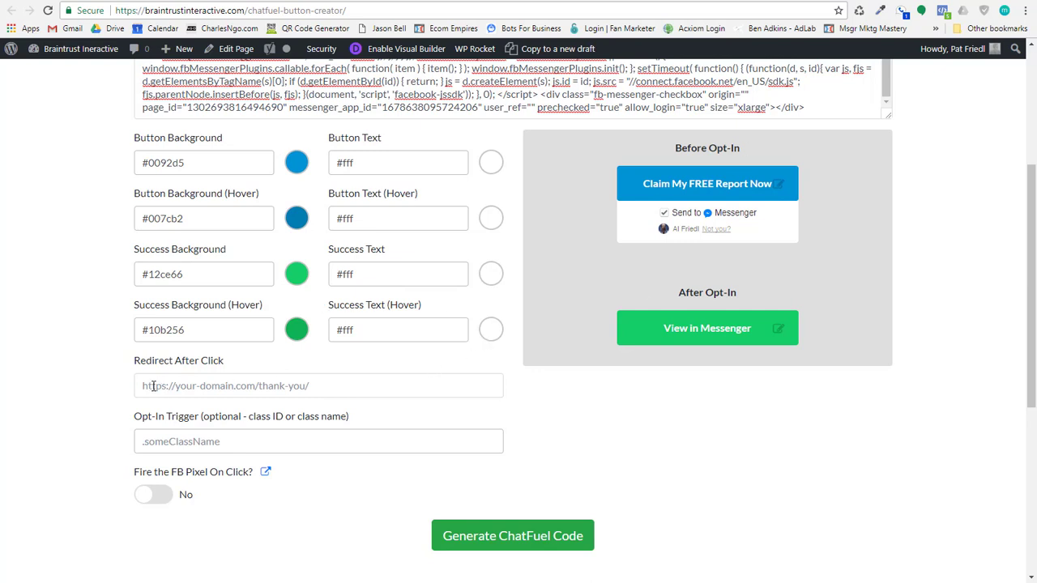
click(219, 388)
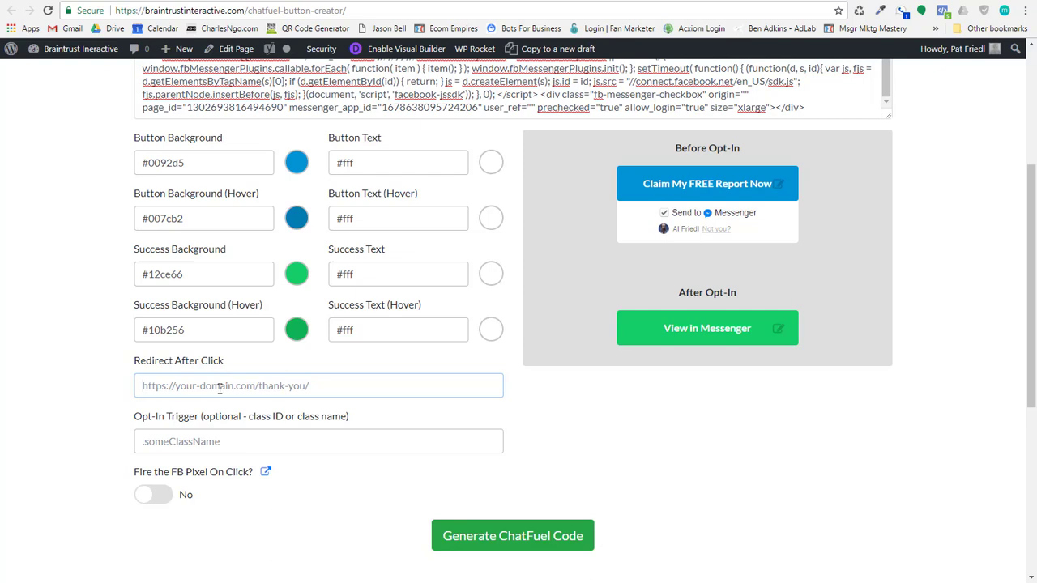
key(ctrl+v)
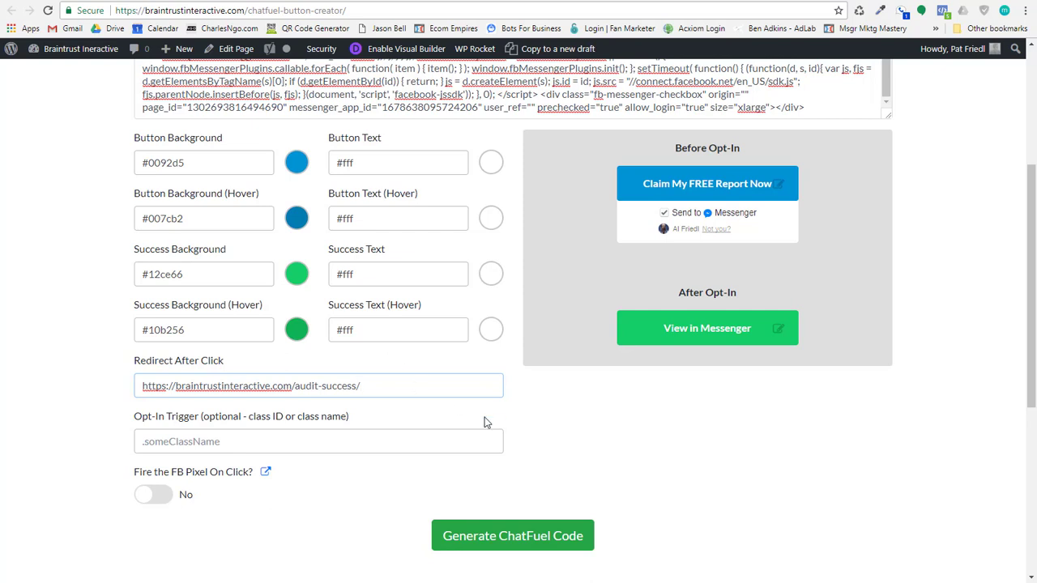
click(553, 419)
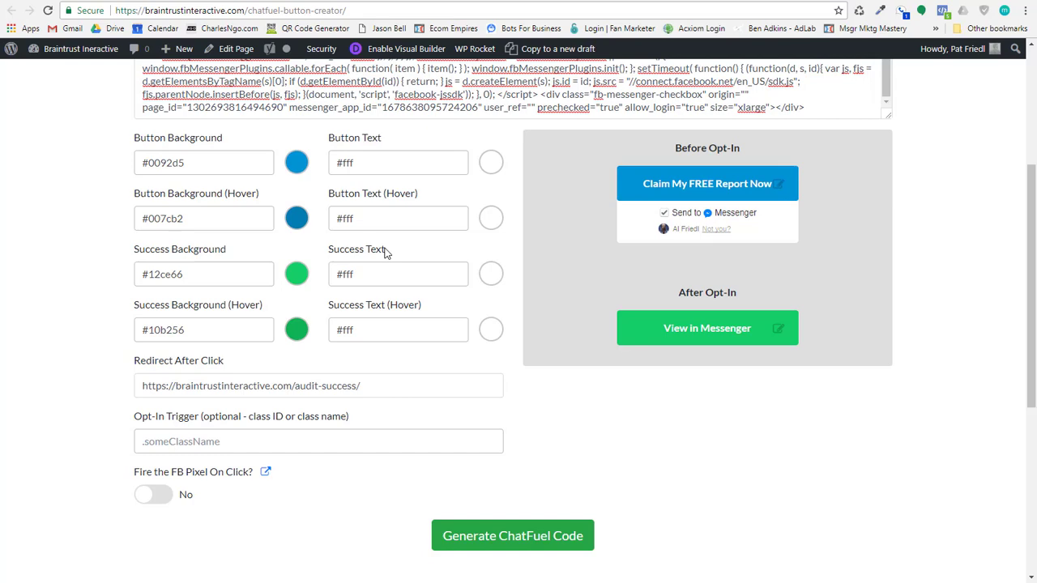
key(ctrl+Tab)
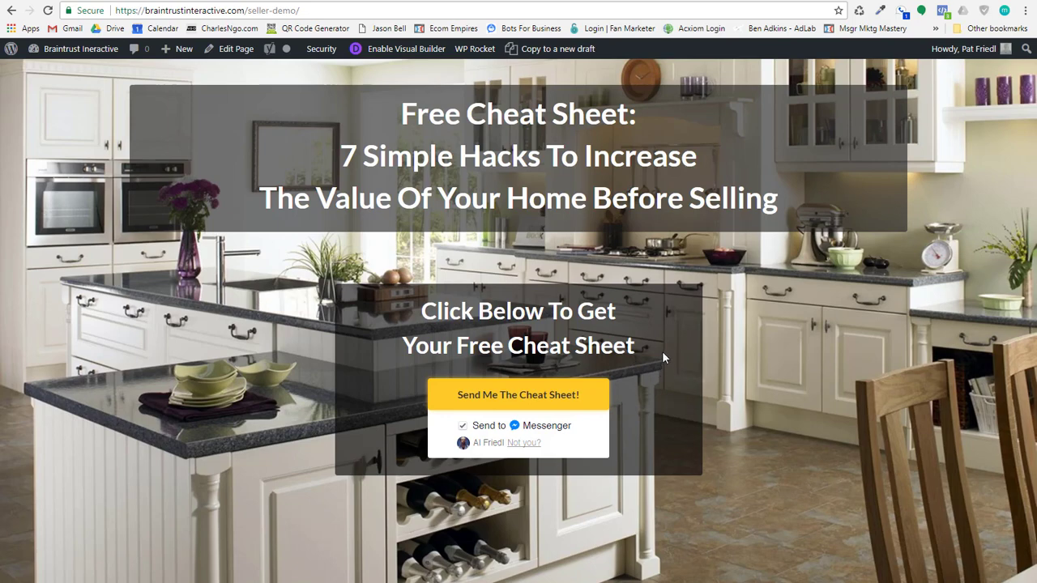
click(514, 397)
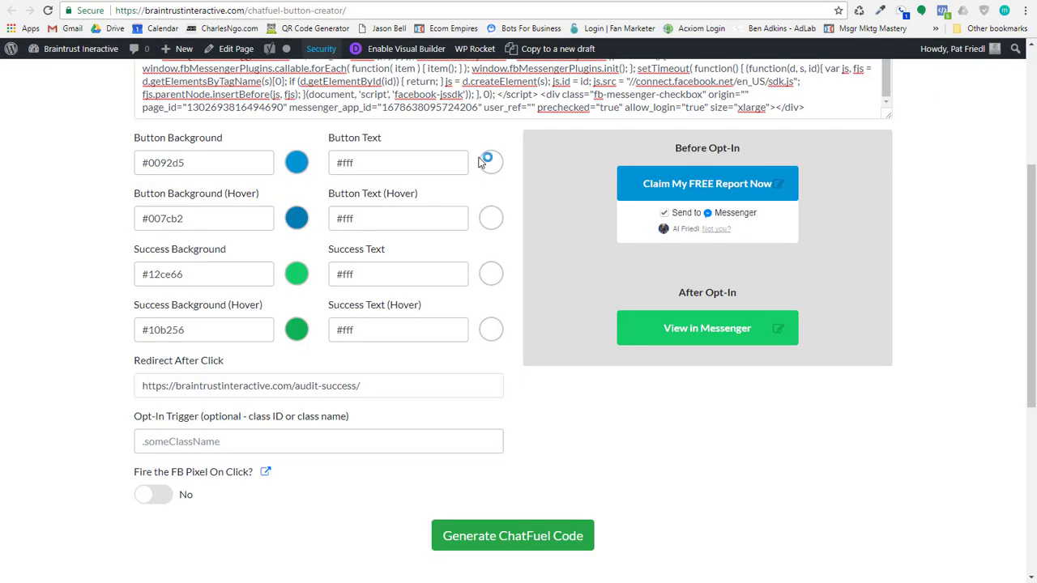
- Return to the button generator and revisit the opt-in trigger and redirect address fields
click(324, 0)
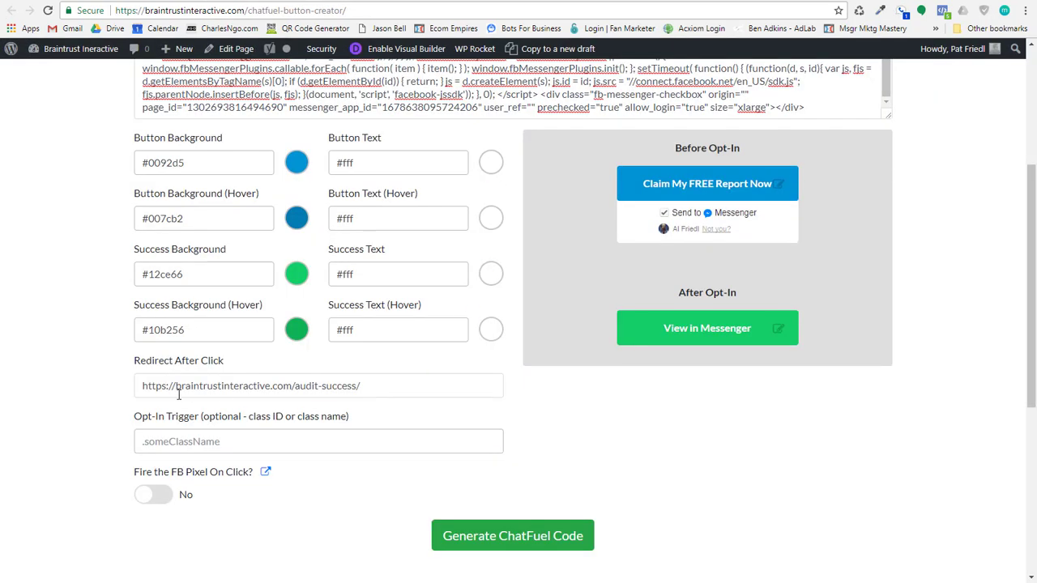
click(172, 440)
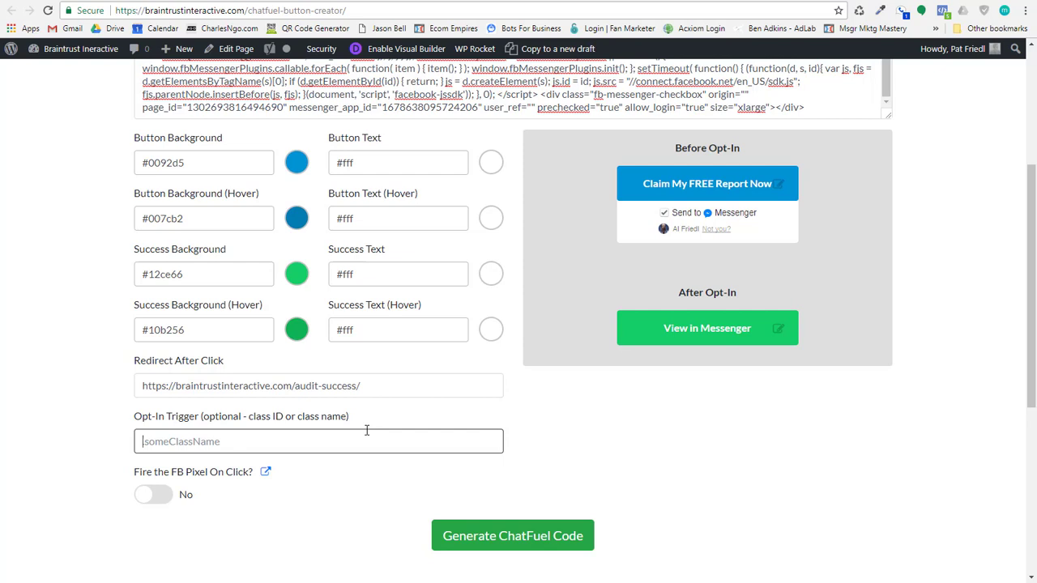
click(381, 386)
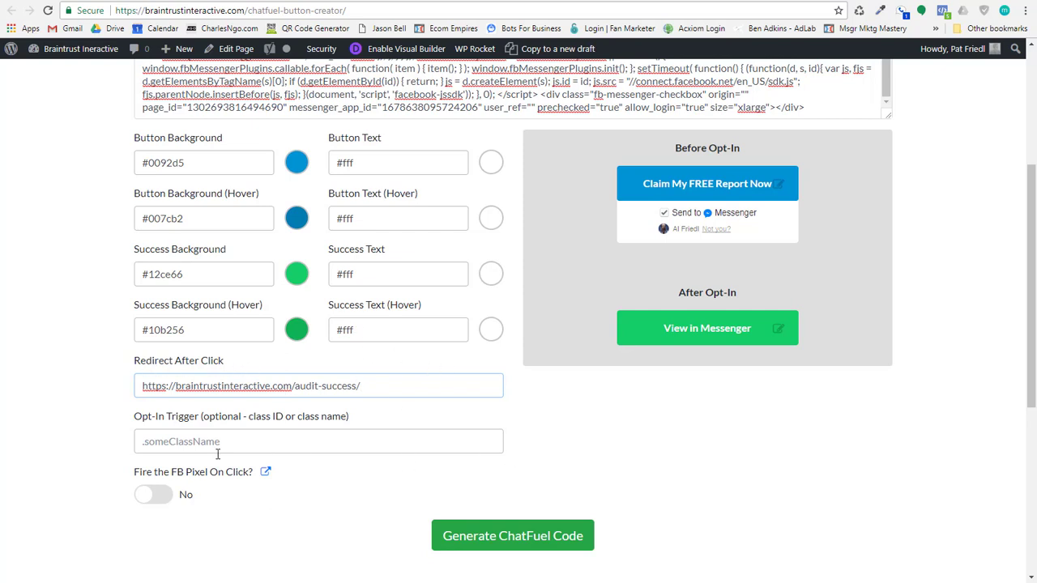
scroll(543, 437, down, 2)
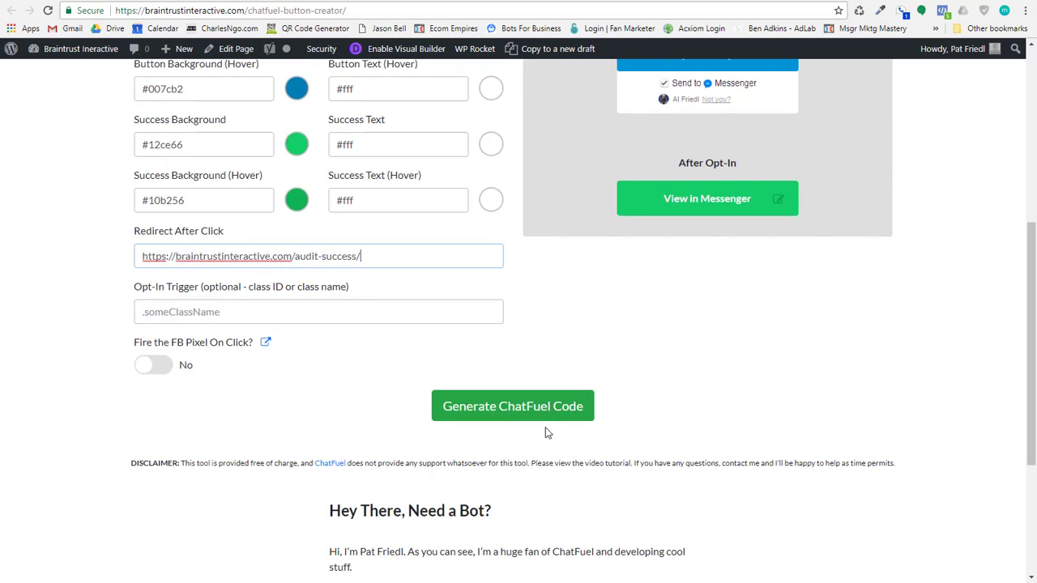
- Enable firing the FB pixel on click and set click tracking to a custom event
click(153, 366)
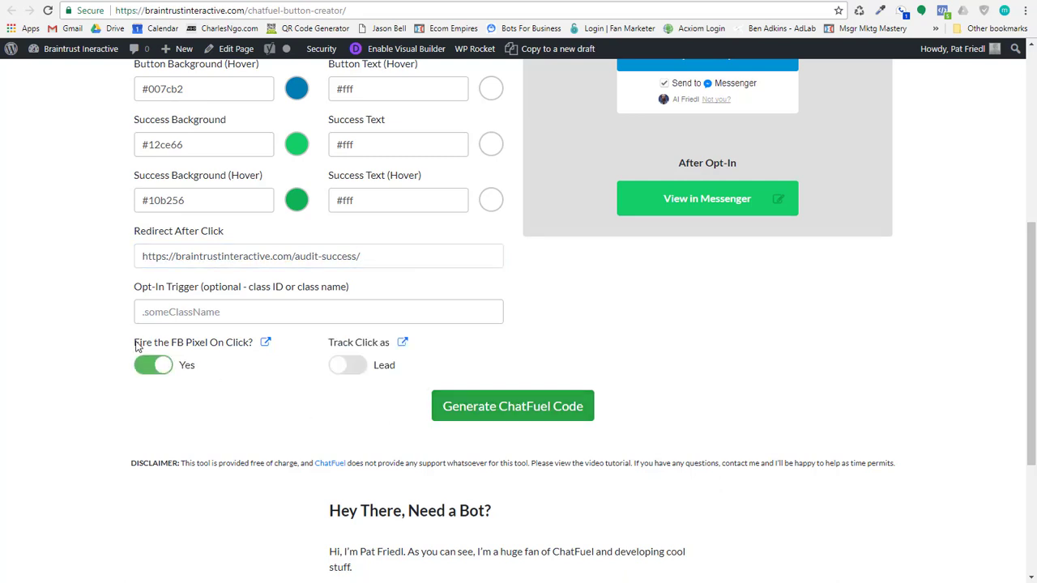
click(361, 371)
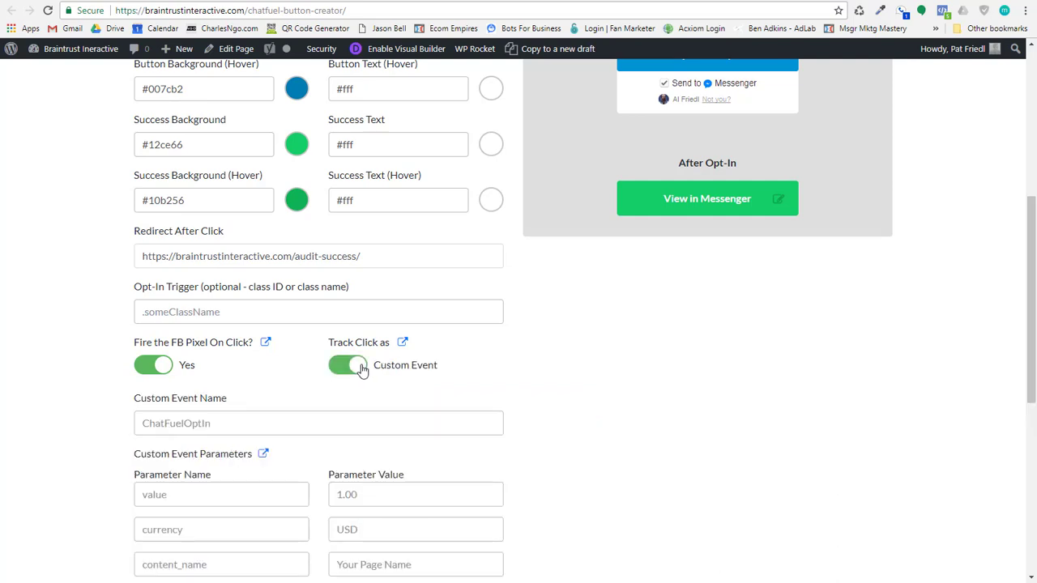
click(348, 367)
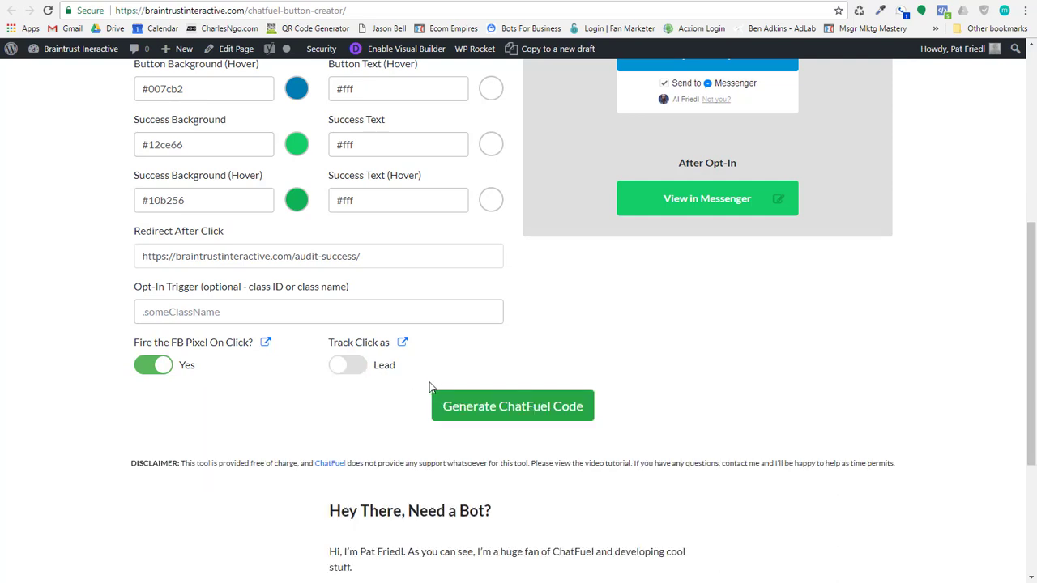
click(382, 369)
scroll(653, 367, down, 4)
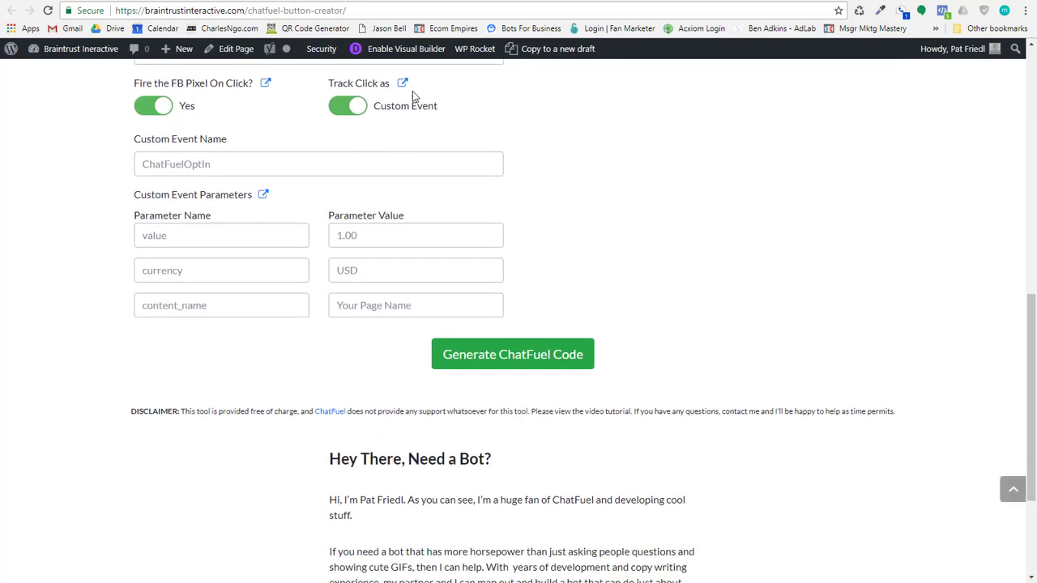
- Inspect the custom event name, value 1.00, currency USD and content_name parameter fields
click(235, 163)
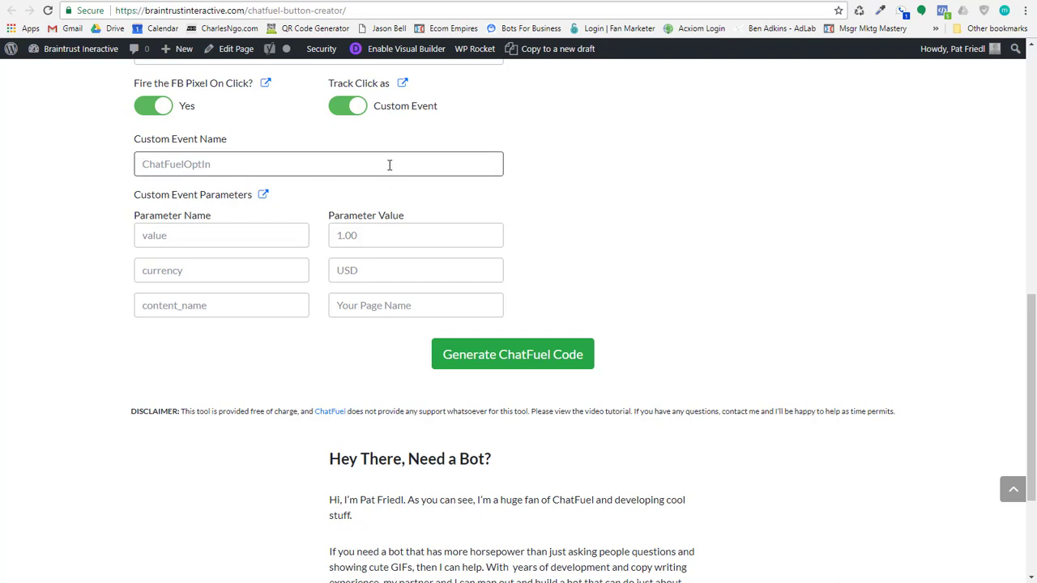
click(178, 235)
click(186, 272)
click(286, 305)
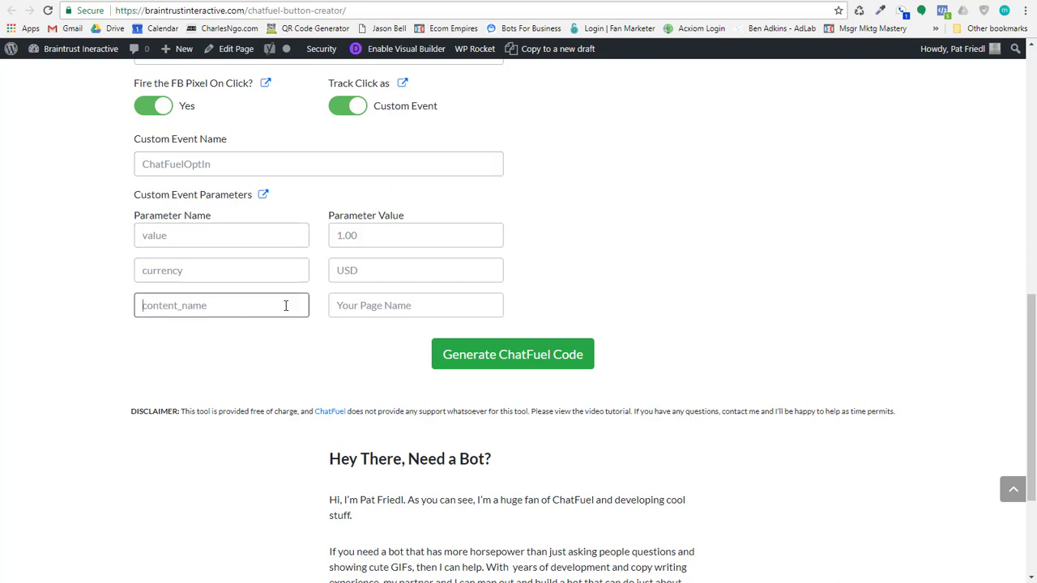
click(342, 306)
click(360, 270)
click(360, 236)
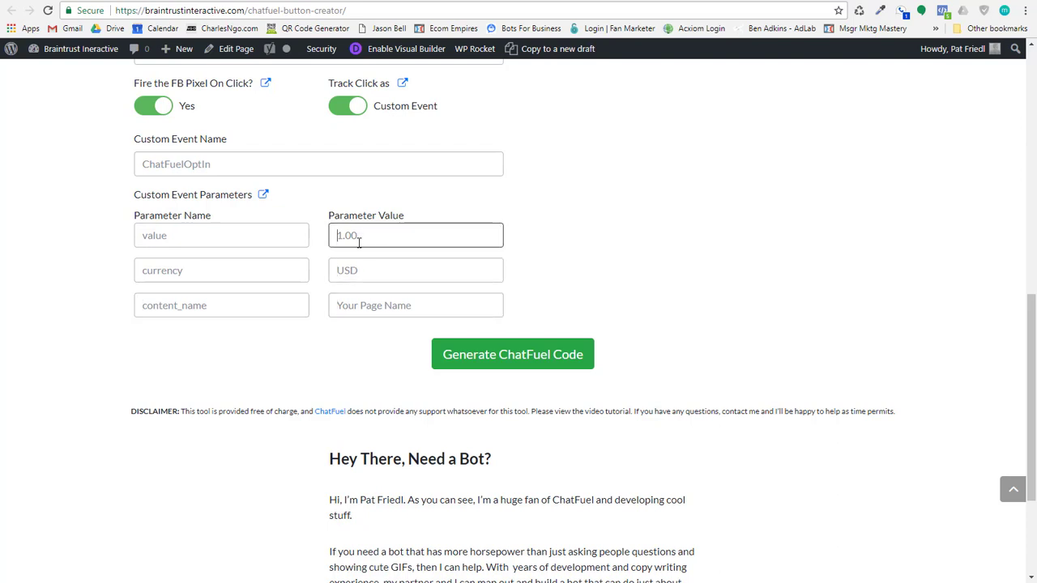
click(229, 234)
click(227, 267)
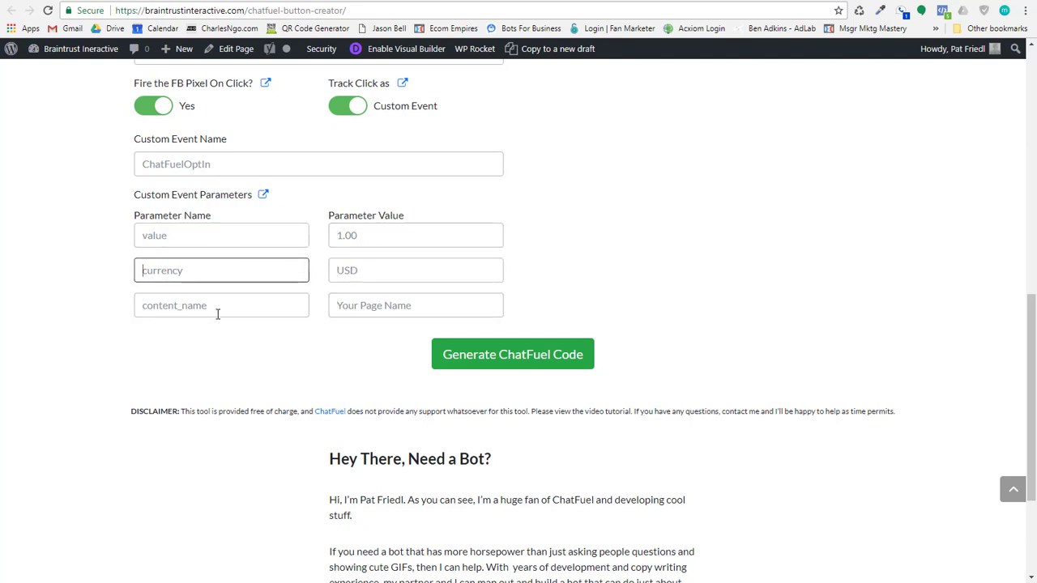
click(219, 306)
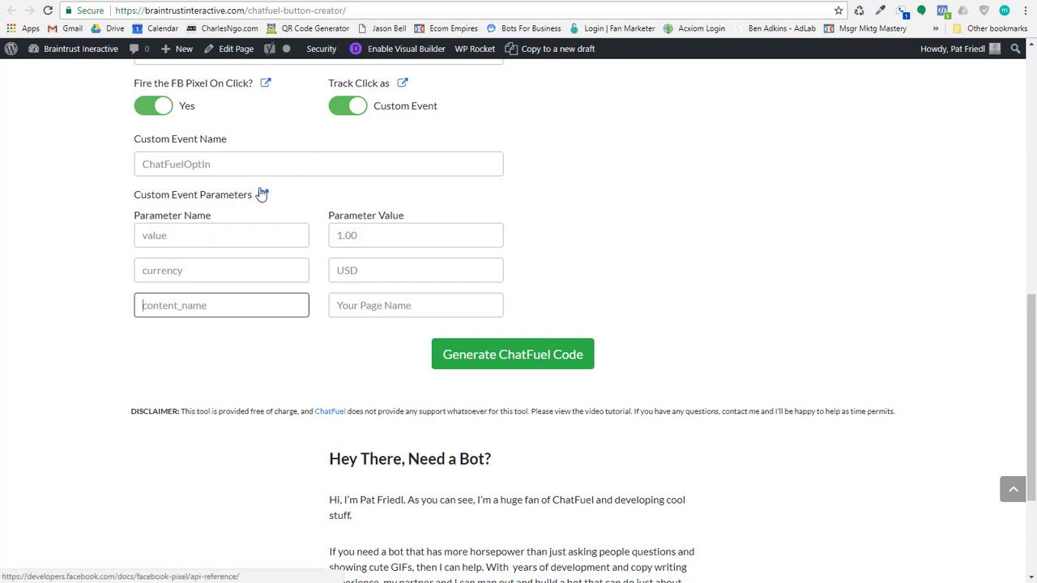
- Turn off custom-event click tracking and set 'Fire the FB Pixel On Click?' to No
click(421, 112)
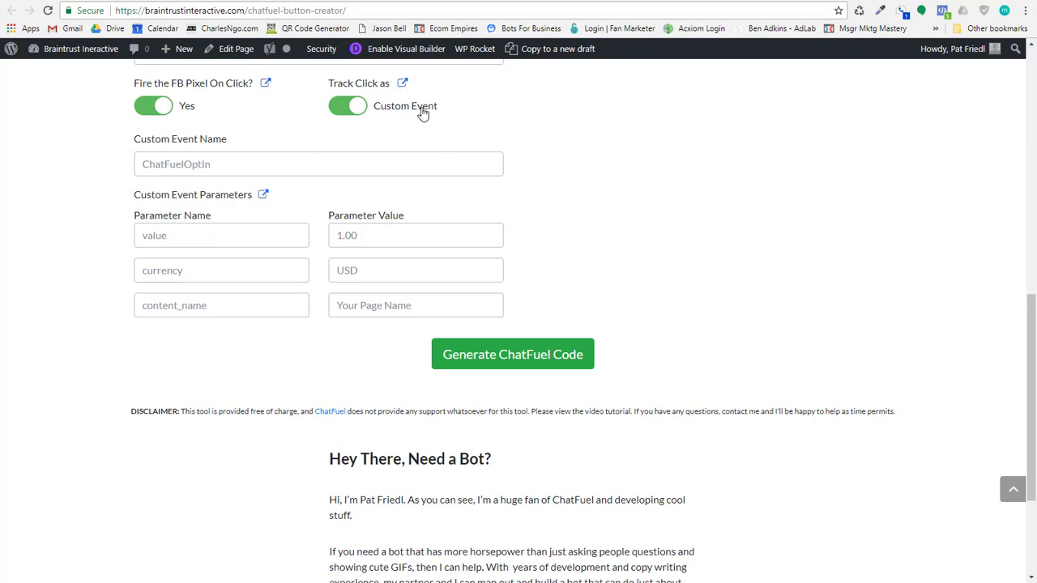
click(421, 112)
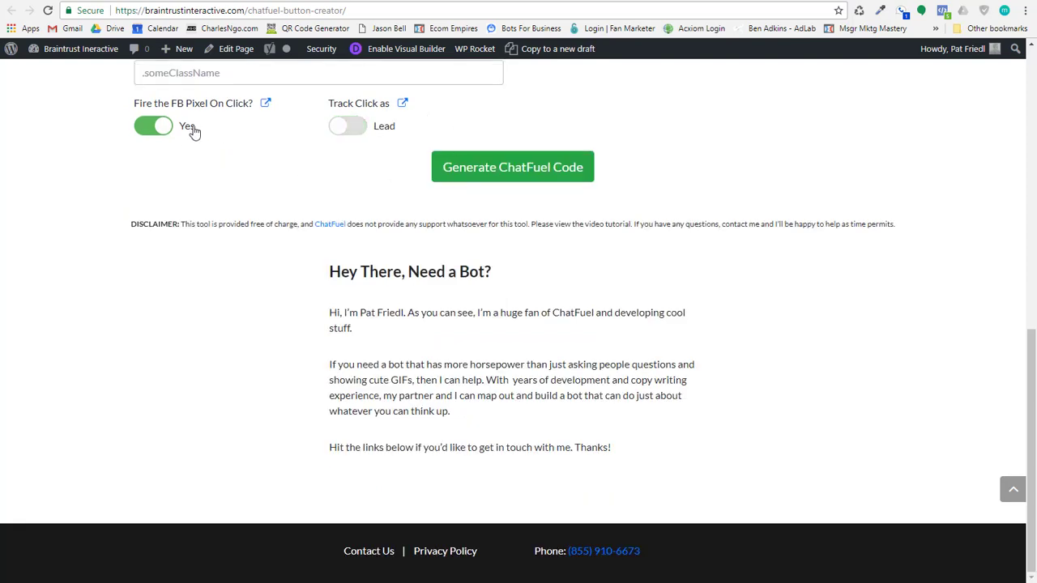
click(194, 130)
scroll(498, 313, up, 5)
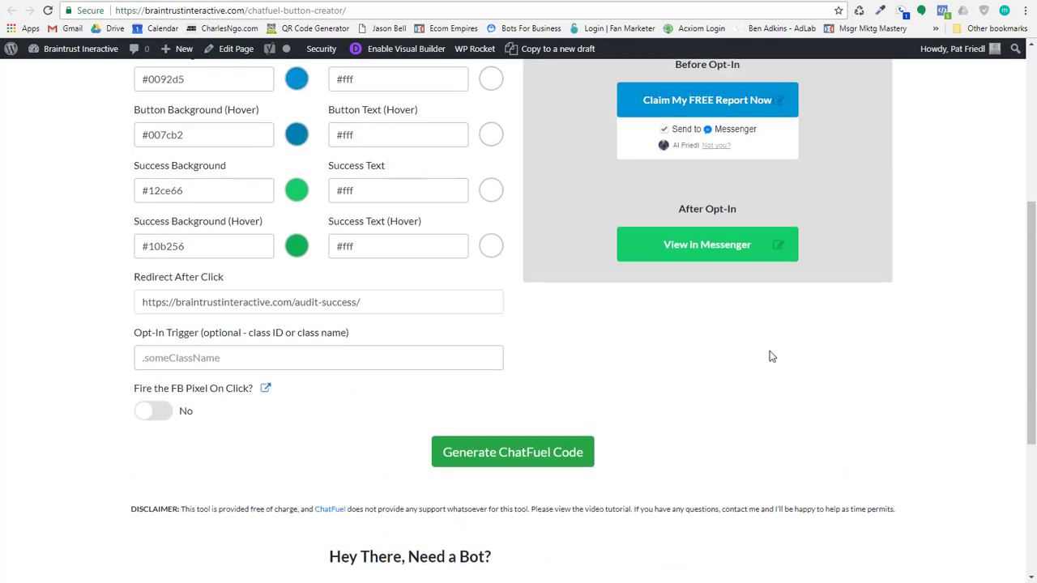
- Generate the ChatFuel button embed code, copy it from the dialog, and go to the WordPress tab
scroll(423, 402, down, 2)
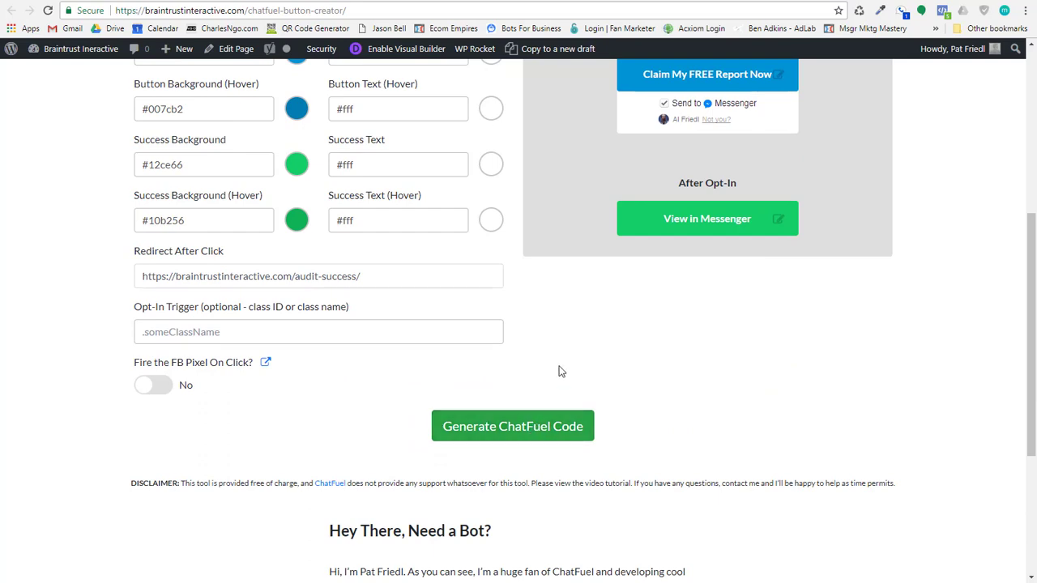
scroll(616, 377, up, 4)
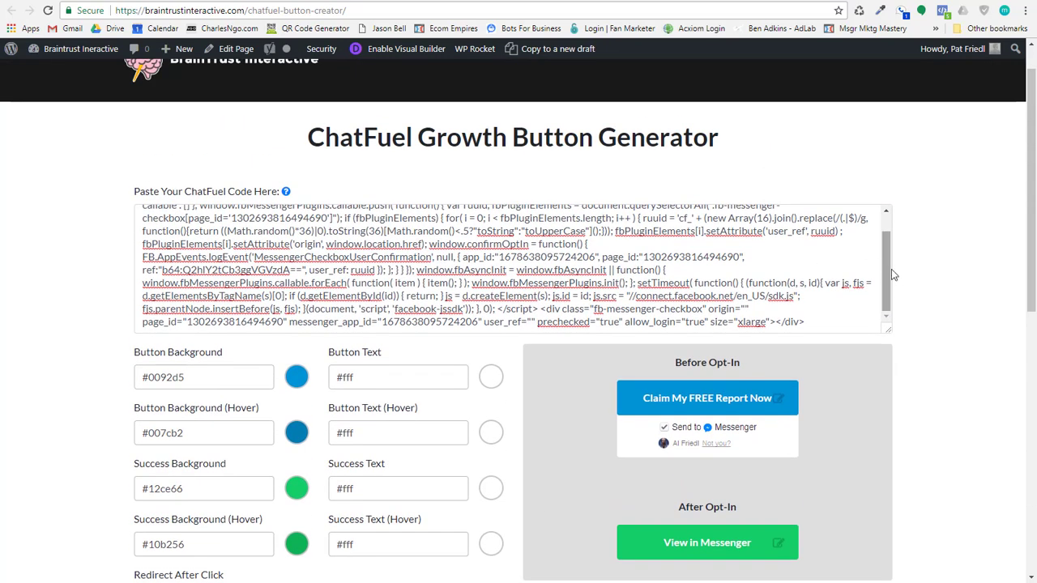
scroll(556, 215, down, 3)
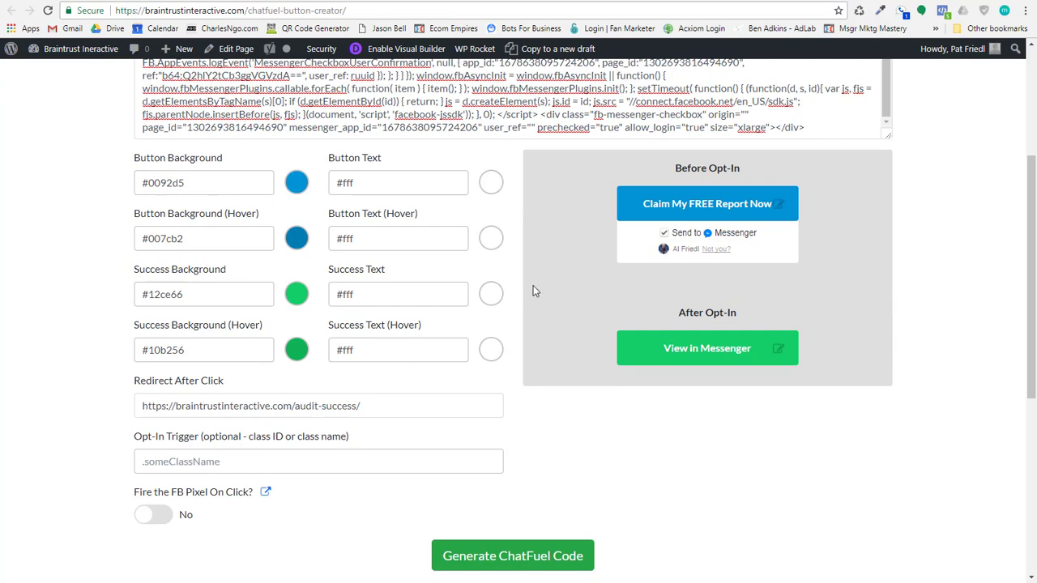
scroll(669, 380, down, 2)
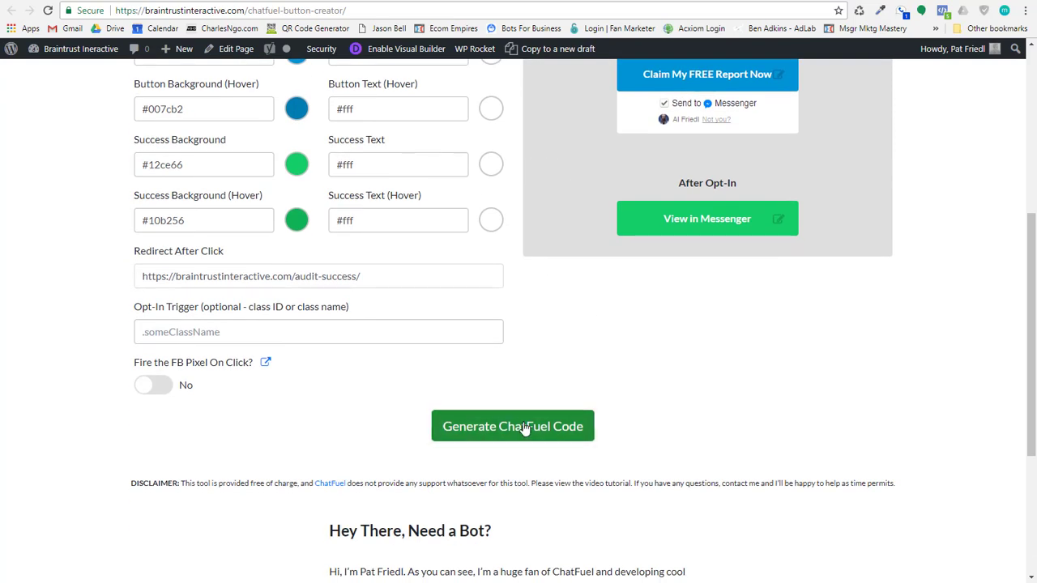
click(531, 429)
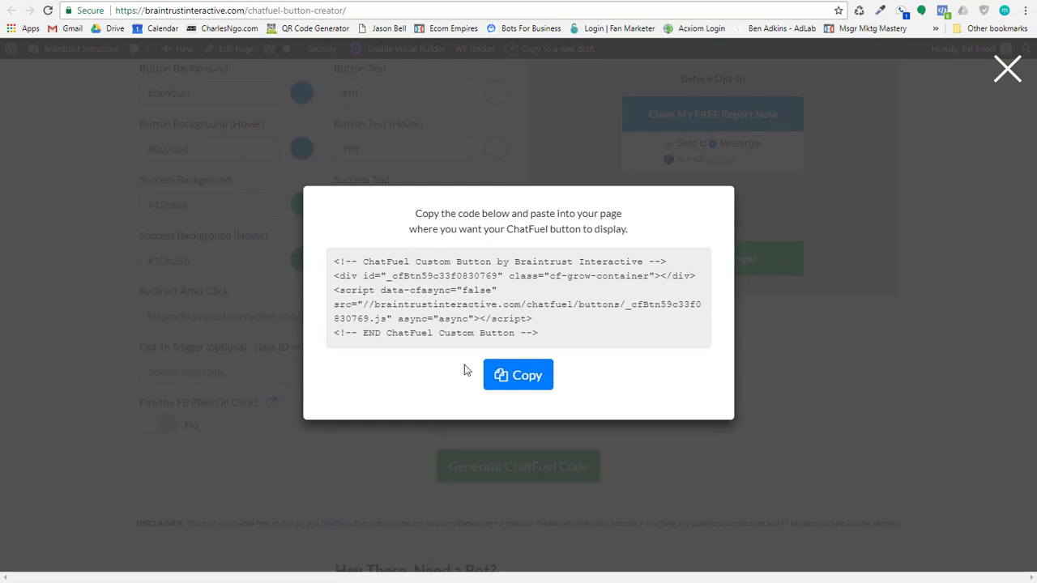
click(528, 378)
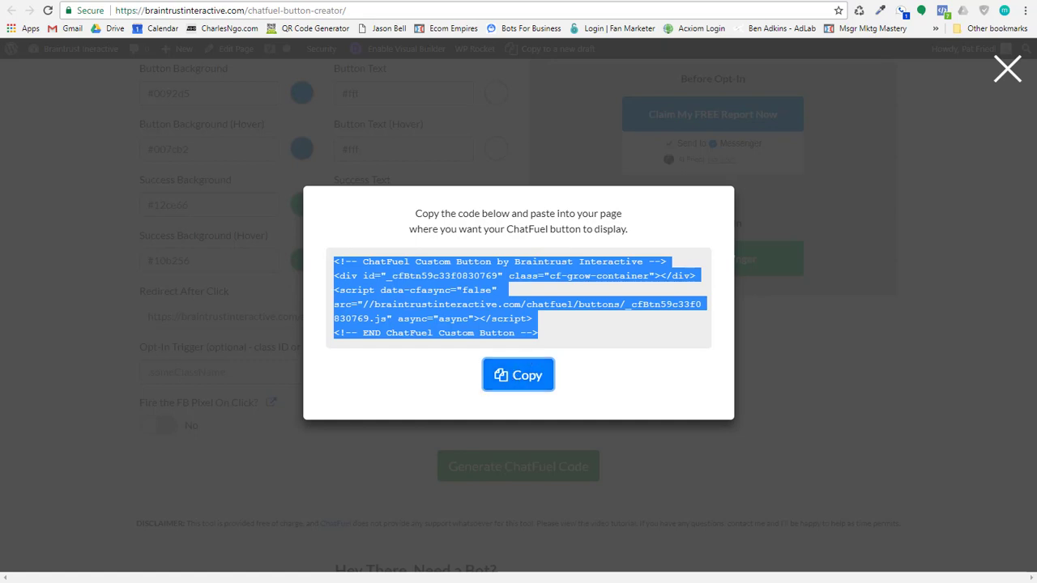
key(ctrl+Tab)
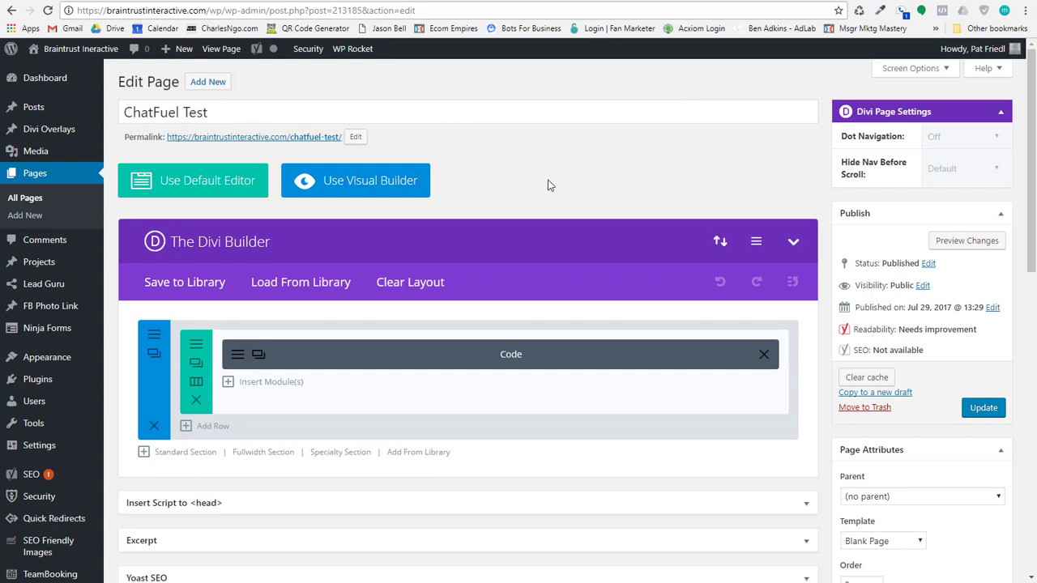
- Paste the button code into the Code module's content, save the module, and update the ChatFuel Test page
scroll(502, 188, down, 3)
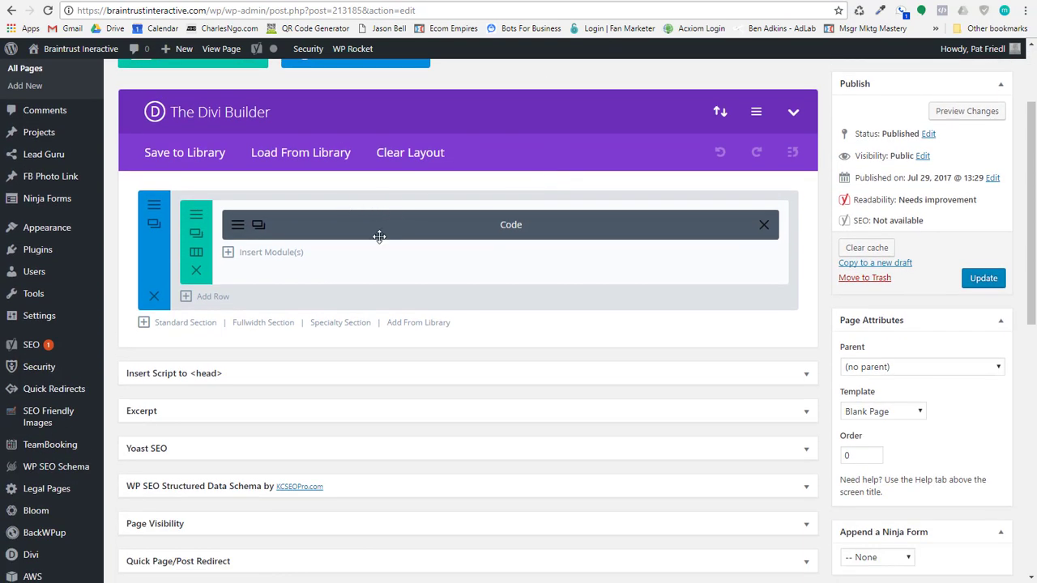
click(327, 228)
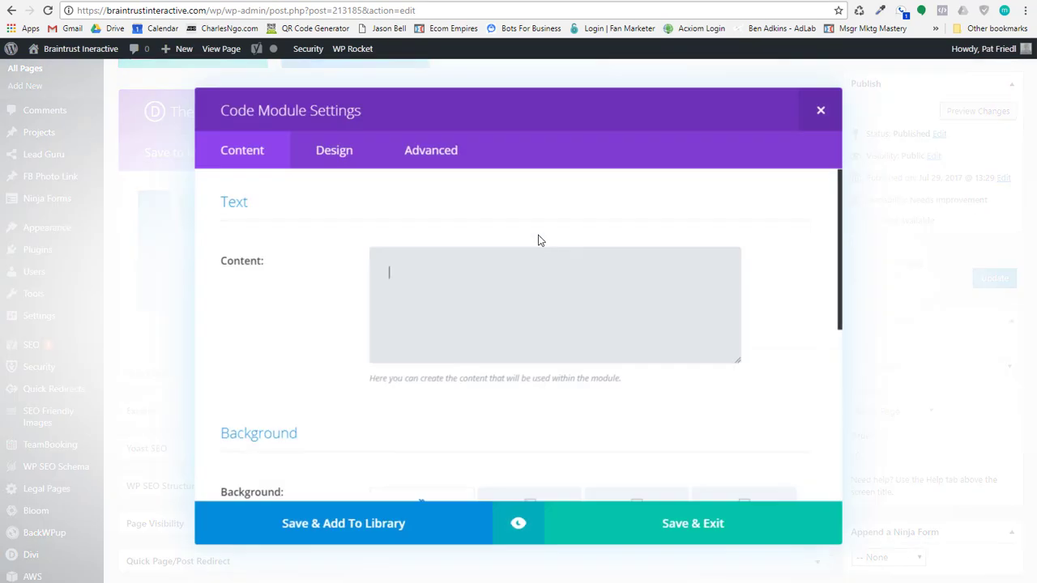
right_click(424, 281)
click(458, 358)
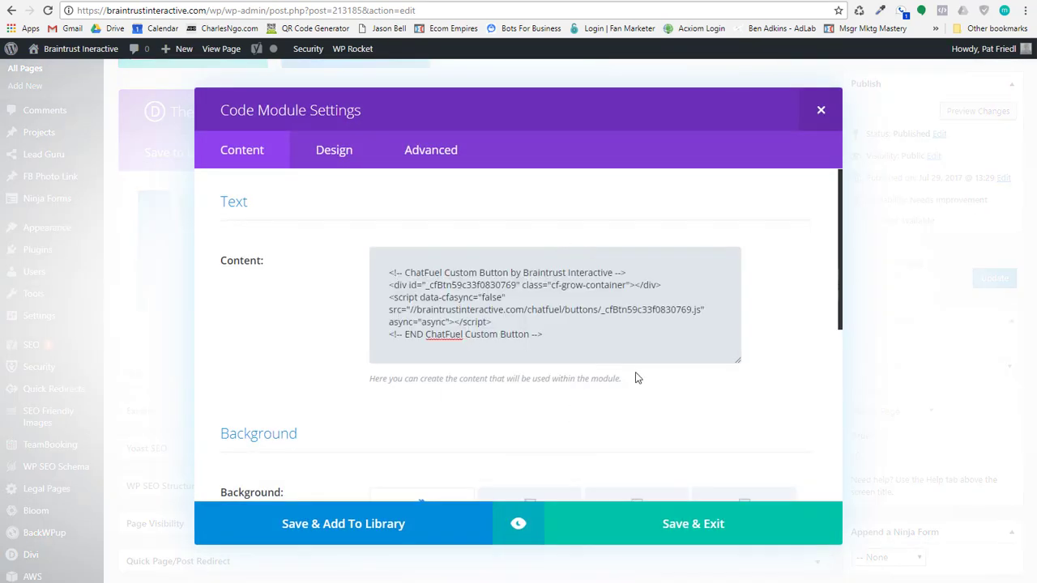
click(677, 521)
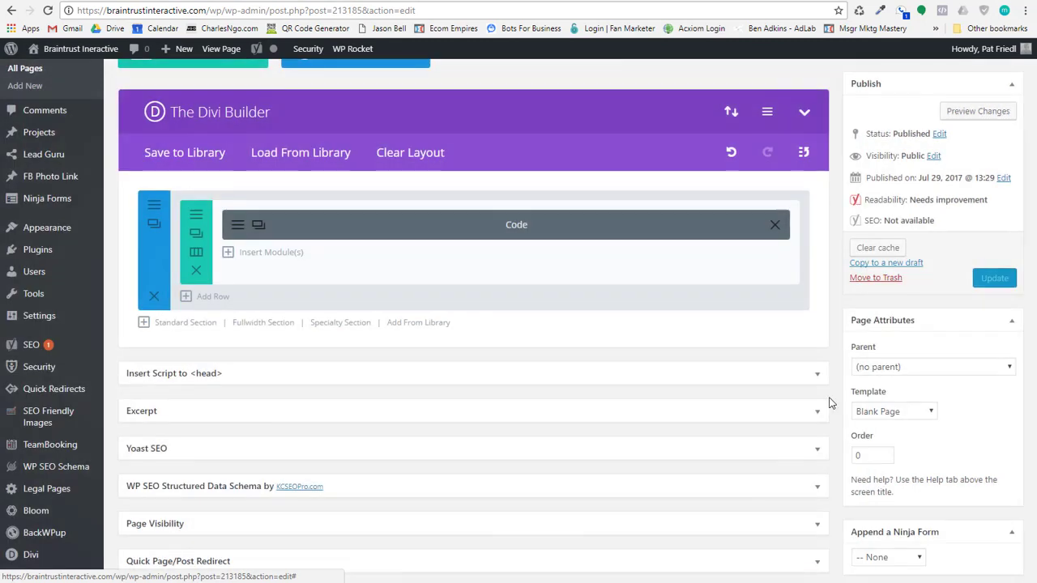
click(983, 280)
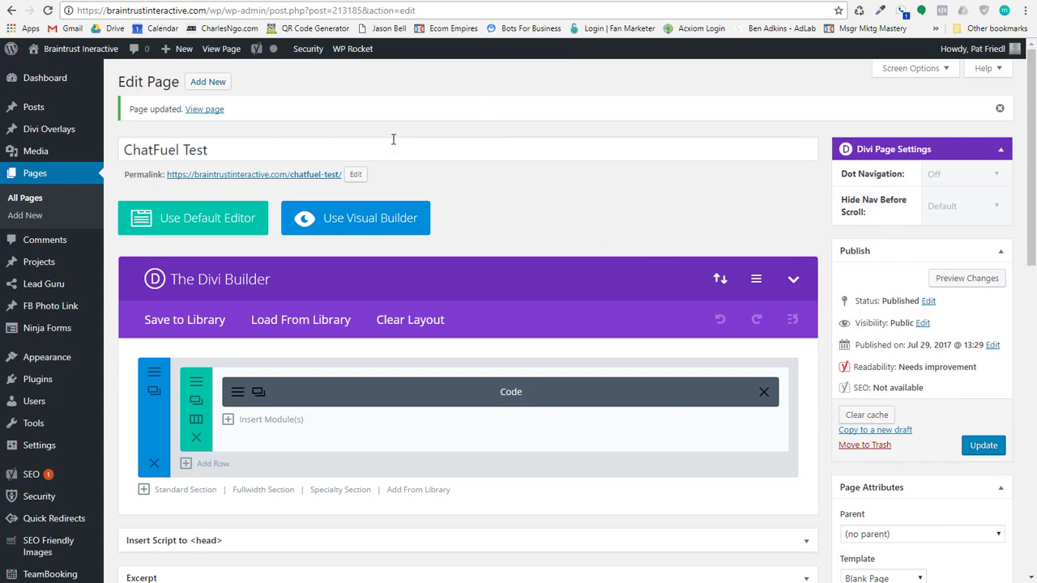
right_click(280, 175)
- Open the live ChatFuel Test page in a new tab and test the Claim My FREE Report Now button
click(340, 186)
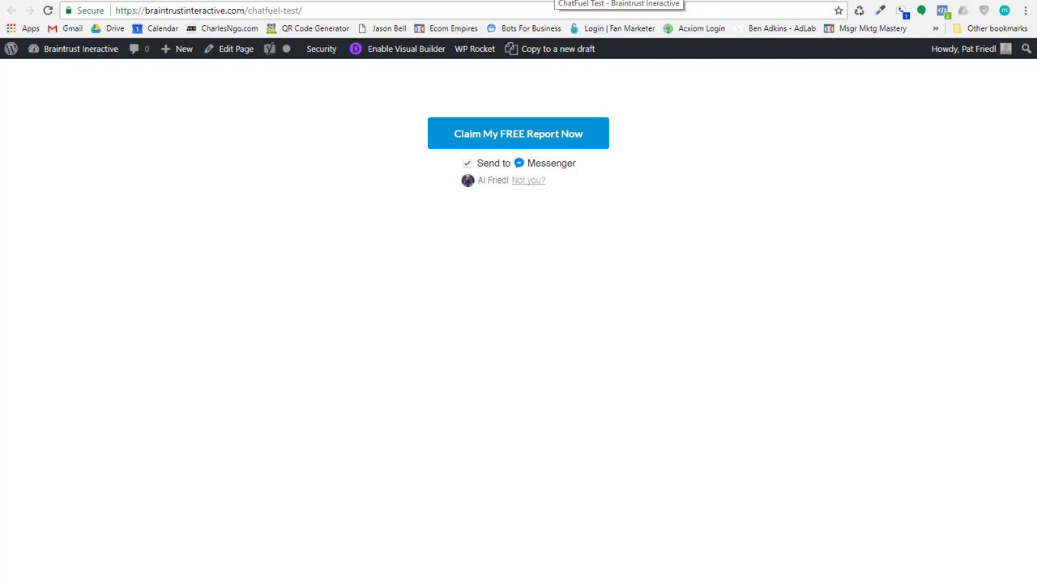
click(500, 136)
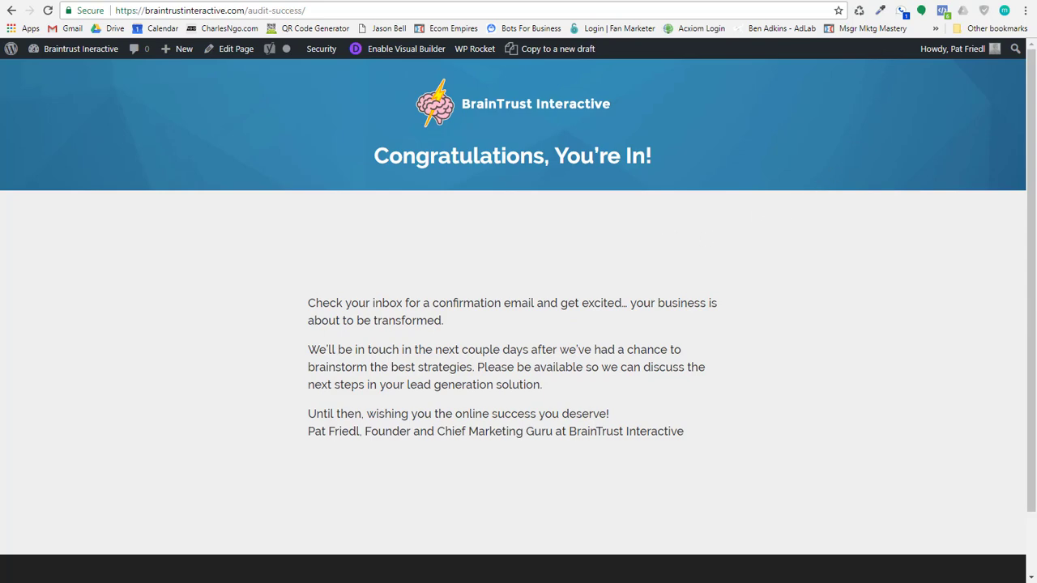
key(ctrl+Tab)
- Open the Chat Bot Testing Grounds conversation and review the bot's PBR product-locator message, robot image and offer
click(114, 154)
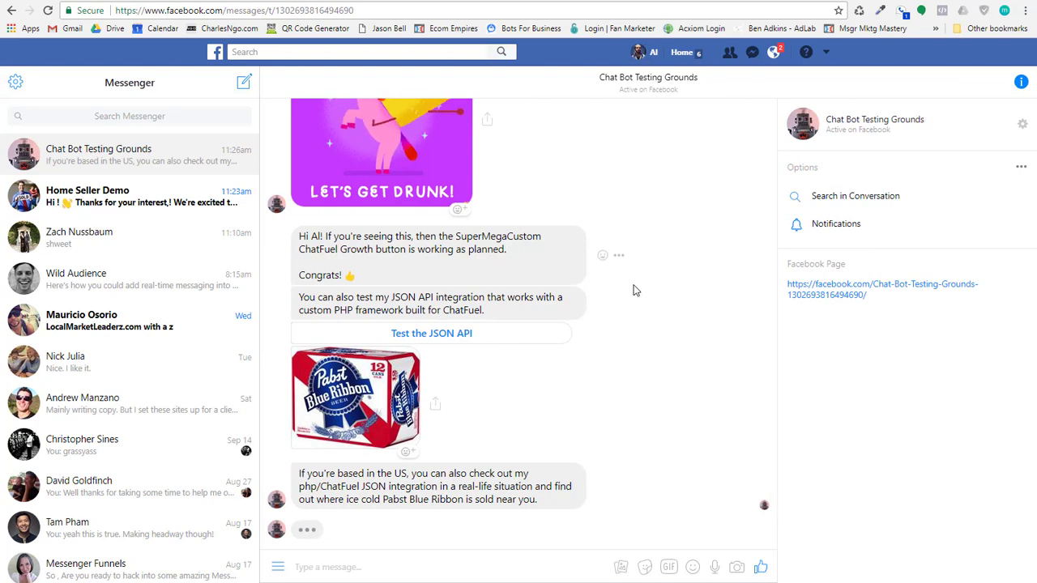
scroll(635, 290, up, 1)
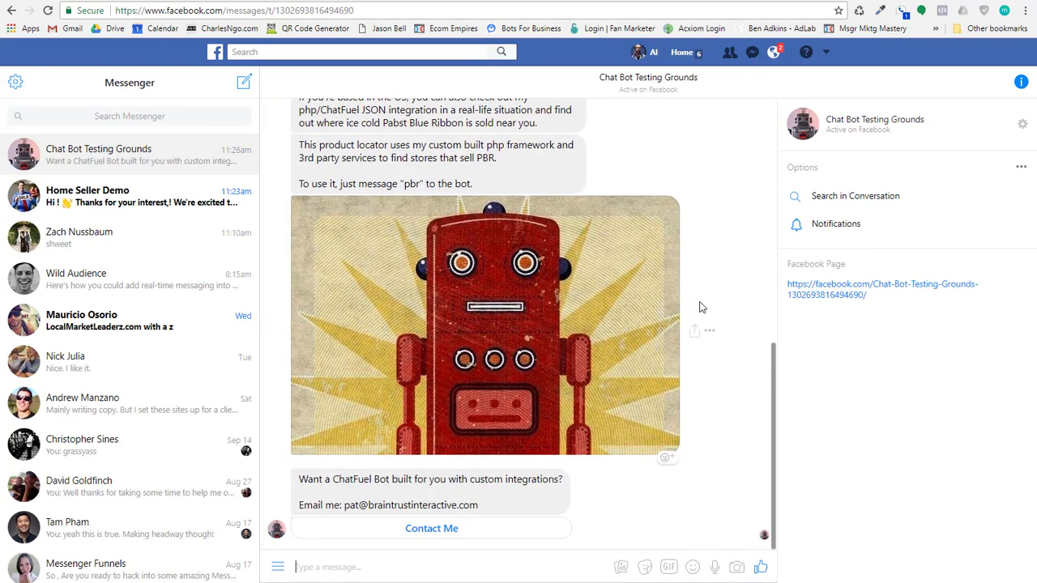
scroll(689, 353, up, 6)
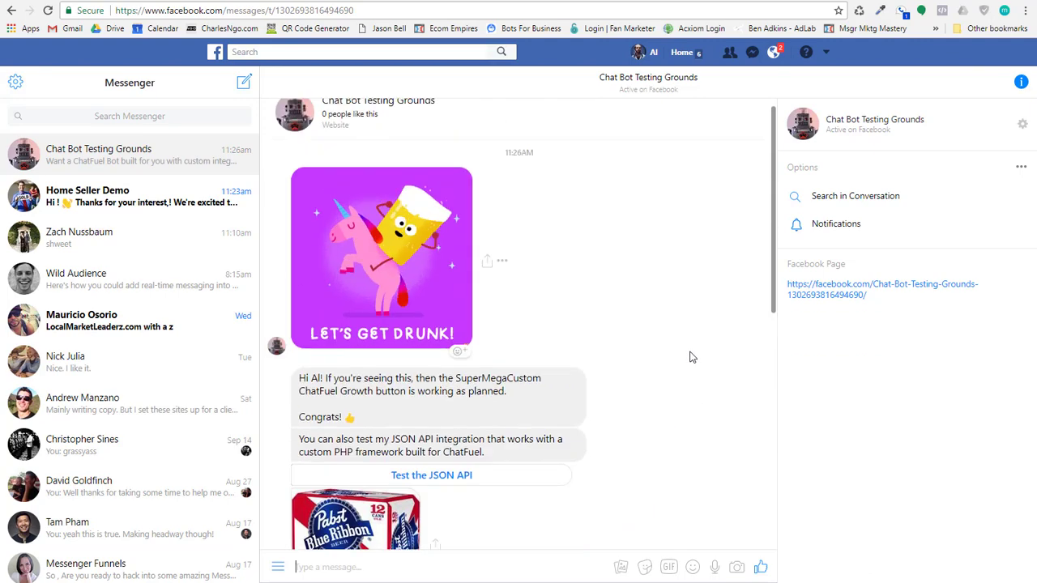